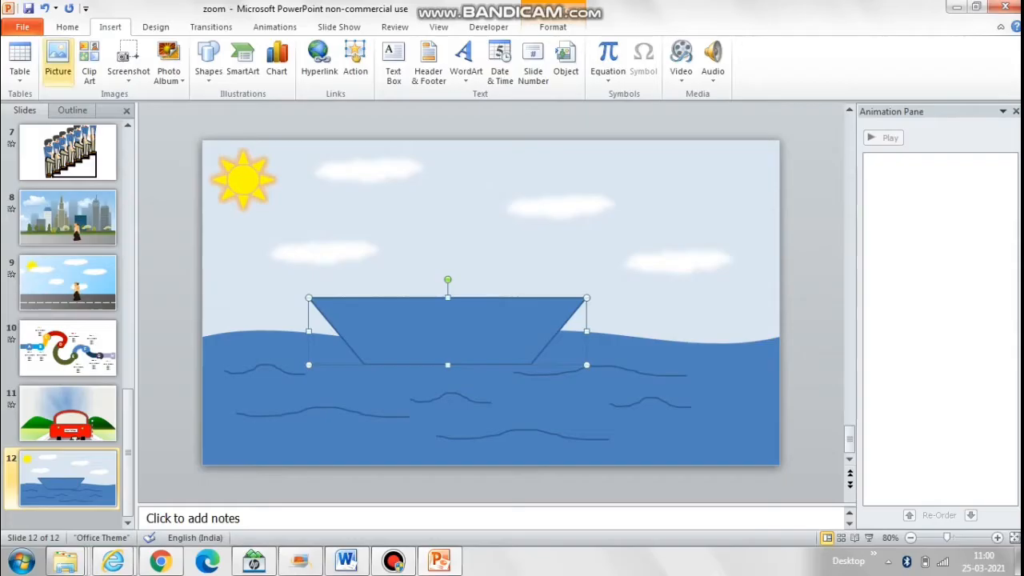
Step: Fill the boat's trapezoid hull with the Oak texture
left_click(67, 26)
left_click(820, 46)
mouse_move(856, 238)
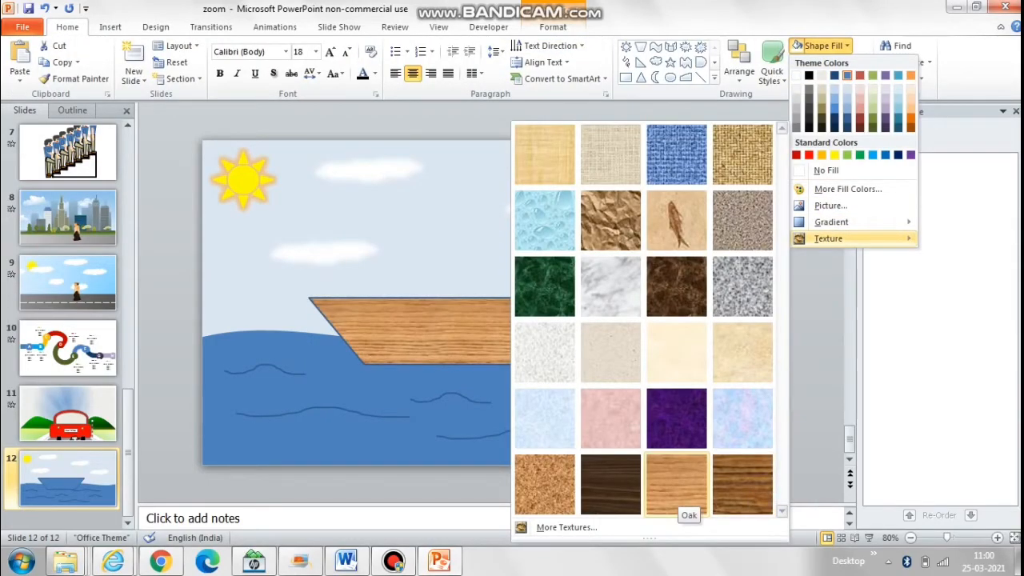
left_click(676, 484)
Step: Give the hull a black outline and apply a bevel effect to it
left_click(832, 62)
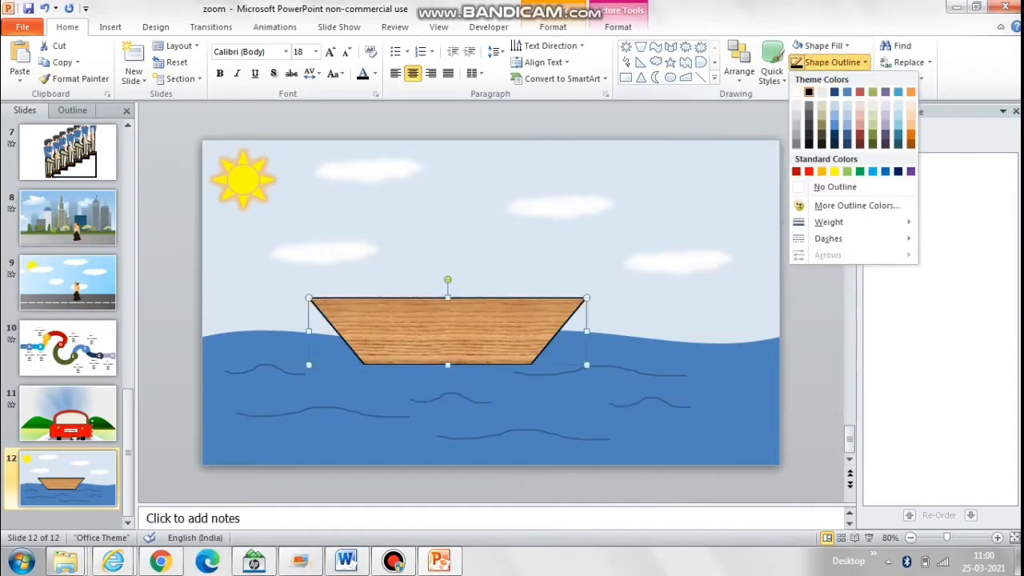
left_click(830, 79)
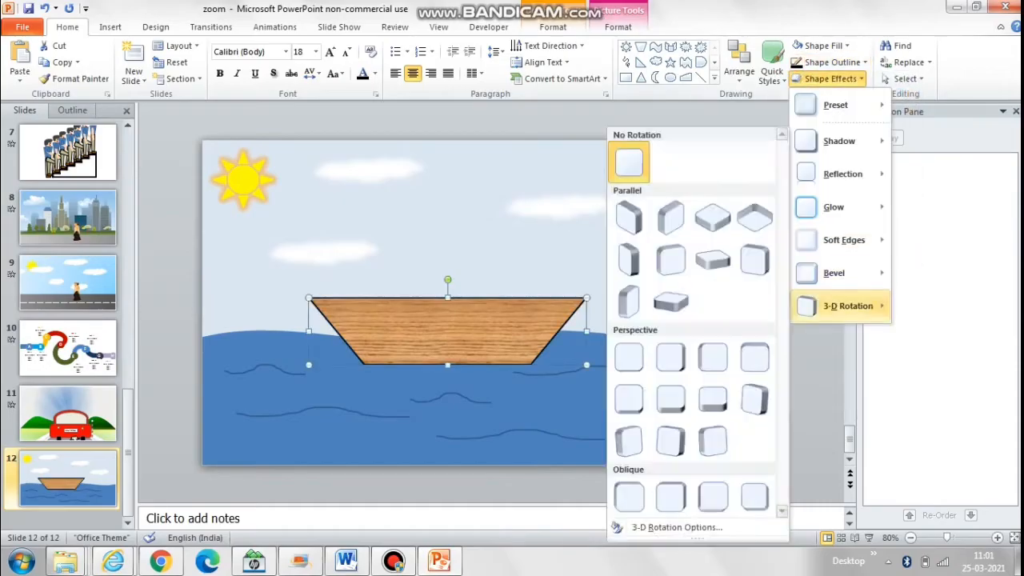
mouse_move(834, 273)
left_click(629, 348)
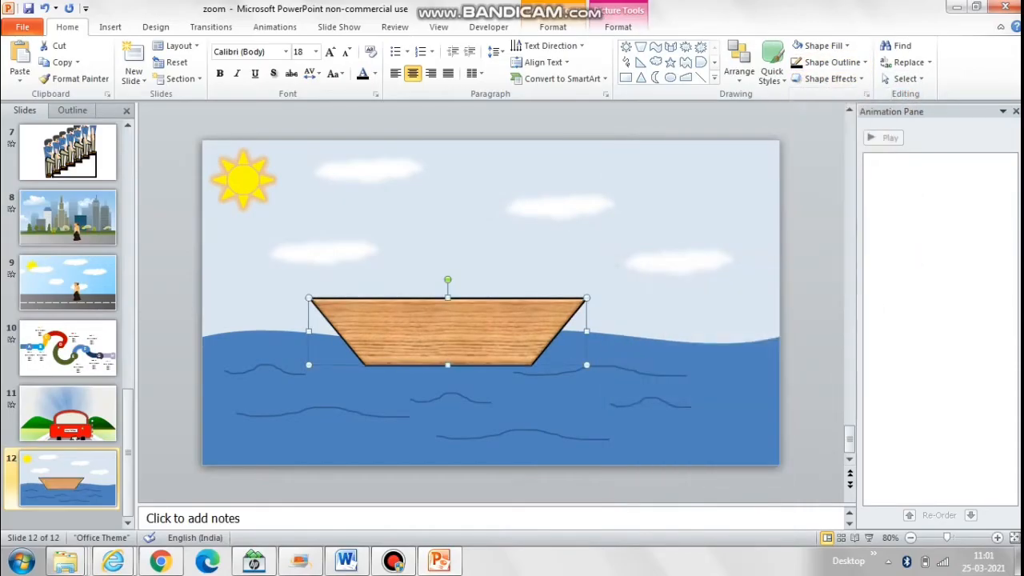
Step: Draw a vertical straight line as a mast, from the sky down to the middle of the hull's upper edge
left_click(111, 27)
left_click(208, 64)
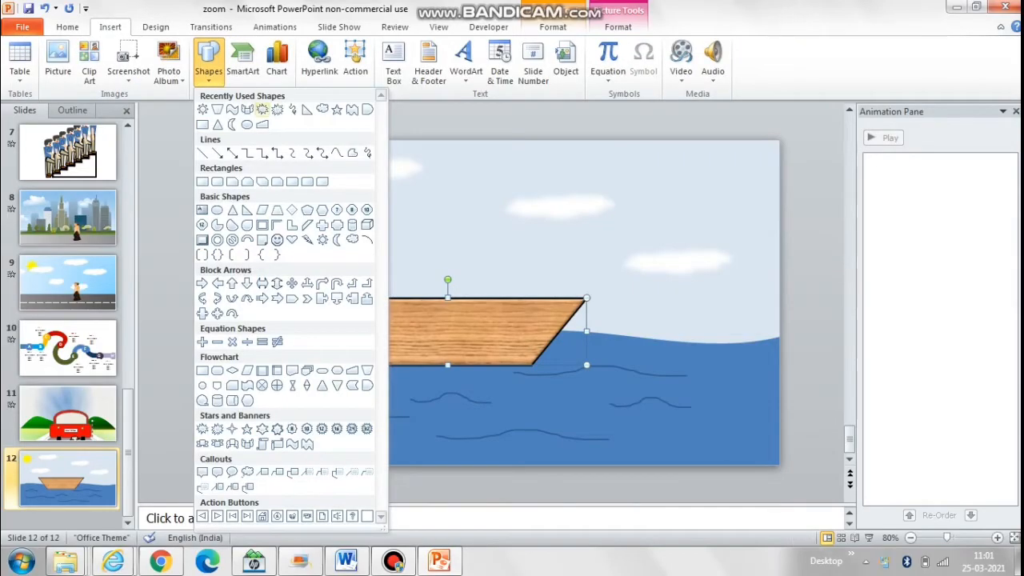
left_click(202, 152)
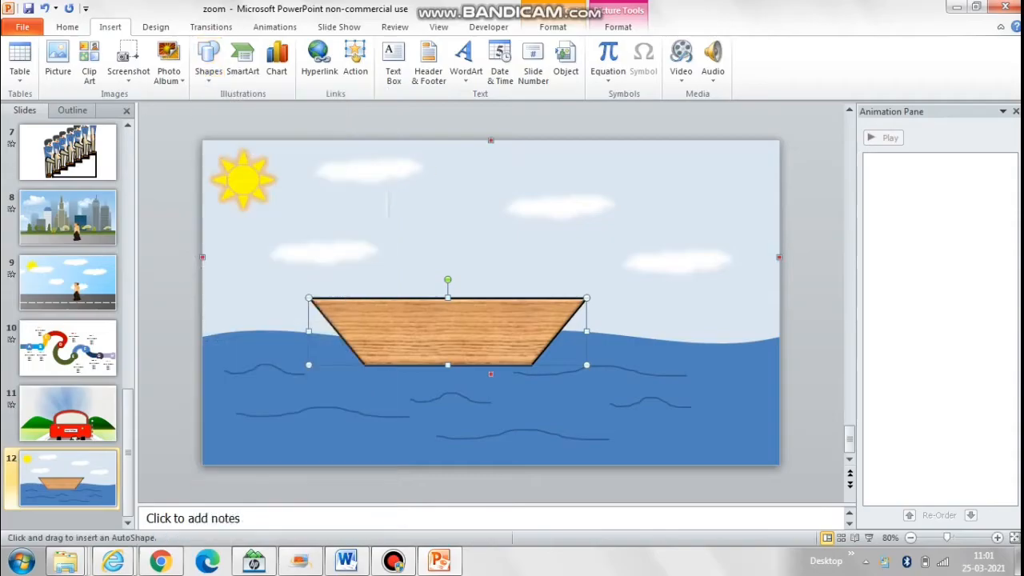
mouse_move(436, 188)
left_mouse_down()
mouse_move(447, 298)
mouse_move(436, 298)
left_mouse_up()
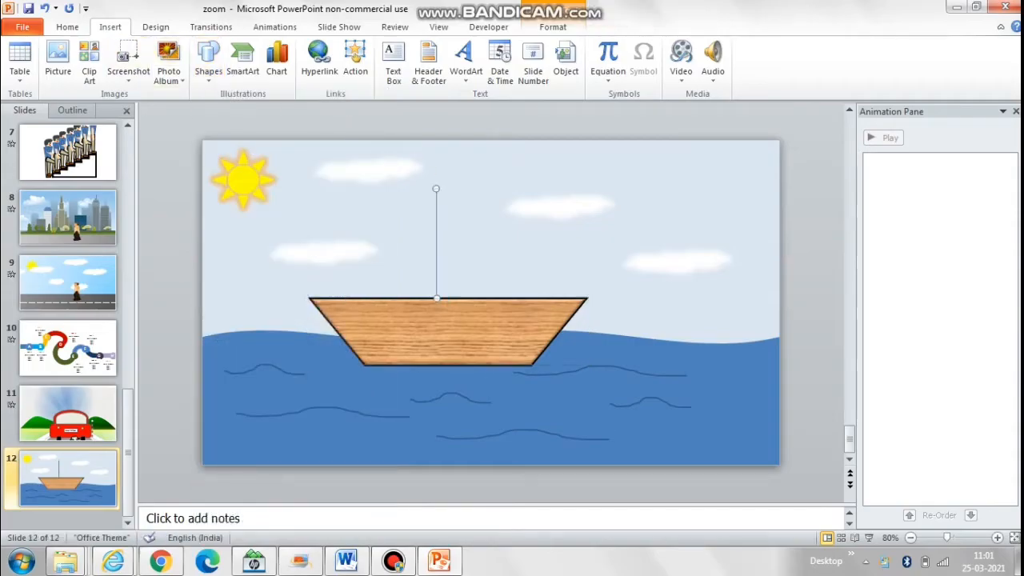
Step: Draw a right triangle as a sail on the mast's left side and rotate it left 90°
left_click(208, 60)
left_click(307, 109)
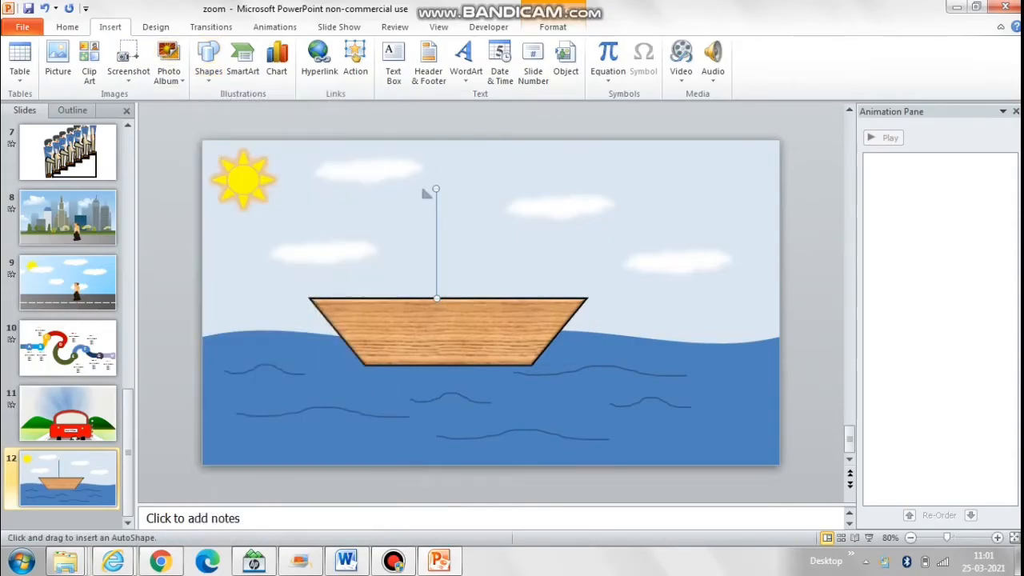
left_click_drag(432, 189, 321, 281)
left_click(67, 26)
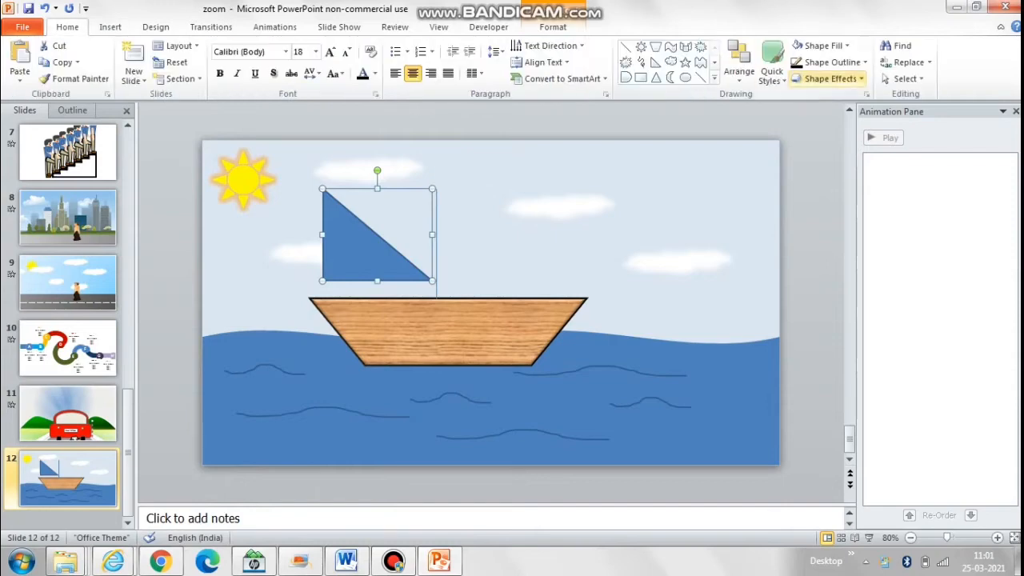
left_click(739, 63)
mouse_move(761, 275)
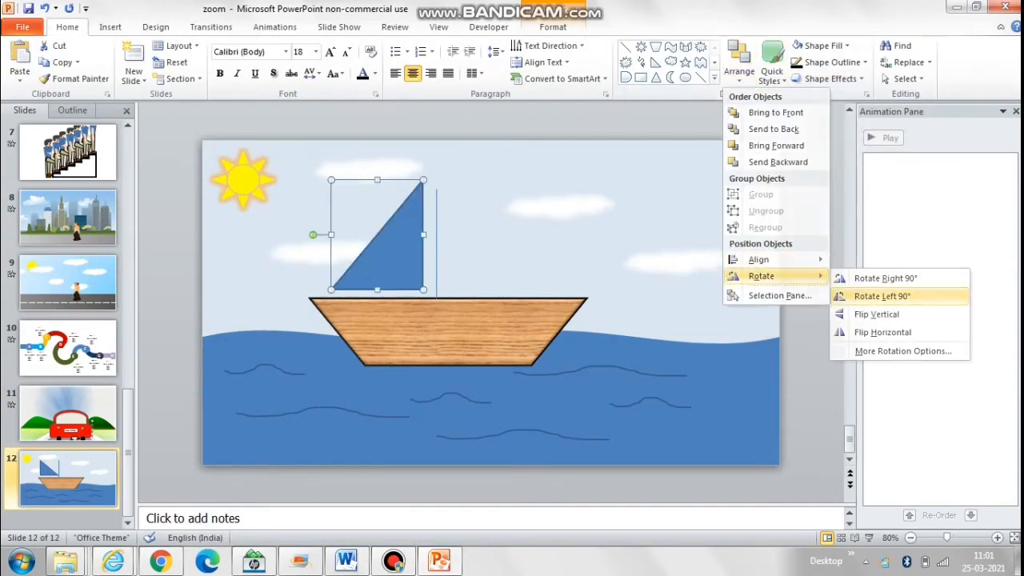
left_click(882, 296)
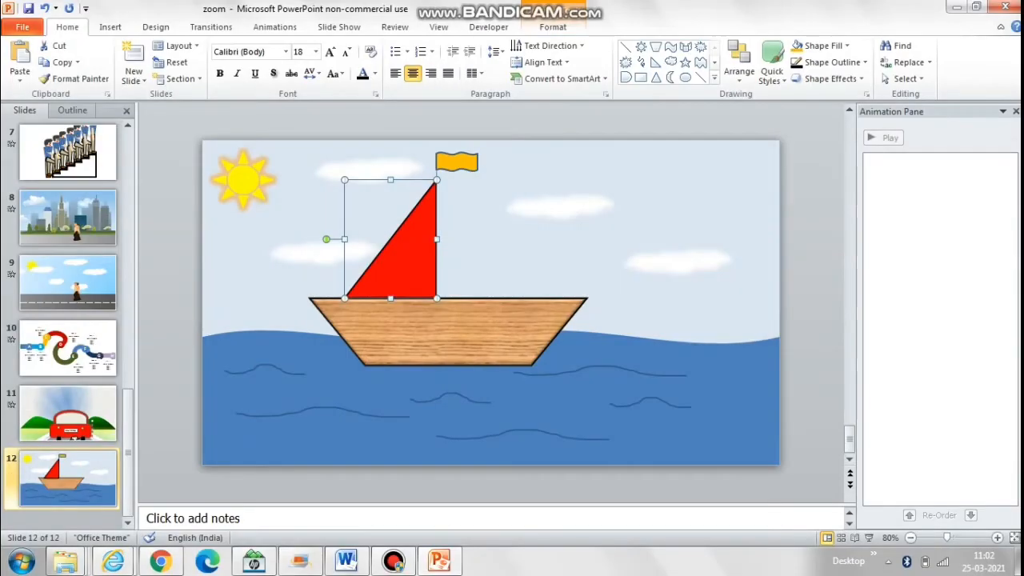
Step: Group the flag, mast, red sail and wooden hull into one boat object
left_click(456, 163, "ctrl")
left_click(457, 162, "ctrl")
left_click(437, 175, "ctrl")
left_click(457, 163, "ctrl")
left_click(448, 332, "ctrl")
right_click(460, 321)
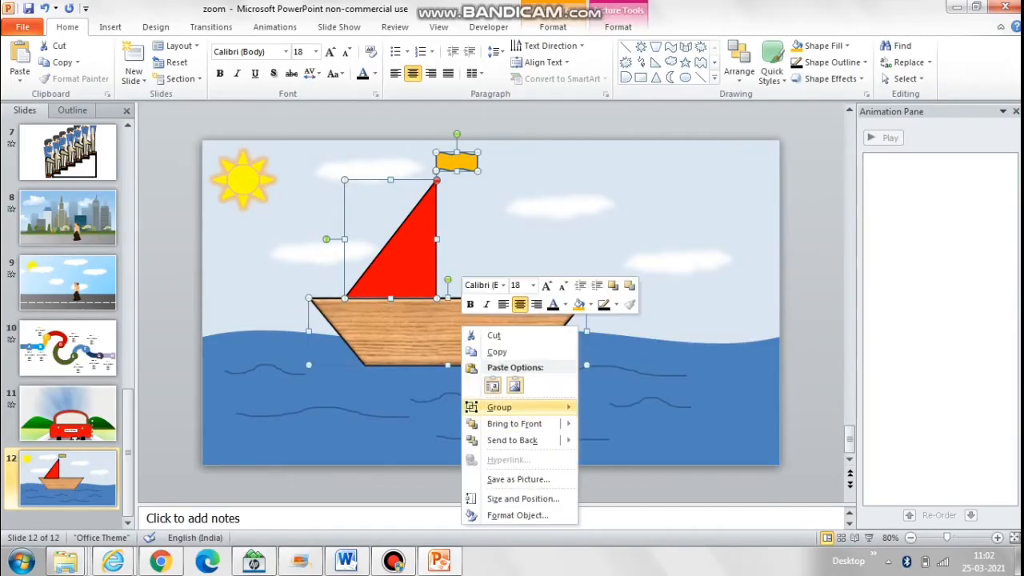
mouse_move(491, 404)
left_click(606, 405)
key("Escape")
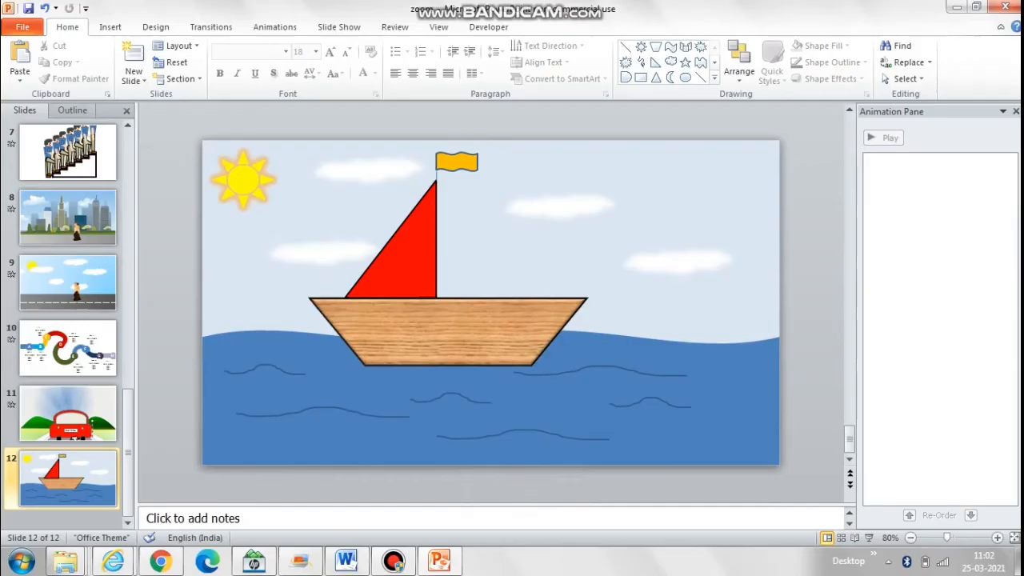
Step: Duplicate the sea with its waves and move the copy off the slide's left side
left_click(512, 412)
key("ctrl+c")
key("ctrl+v")
key("Left")
key("Left")
key("Left")
key("Left")
key("Left")
key("Left")
key("Left")
key("Left")
key("Left")
key("Left")
key("Left")
key("Left")
key("Left")
key("Left")
key("Left")
key("Left")
key("Left")
key("Left")
key("Left")
key("Left")
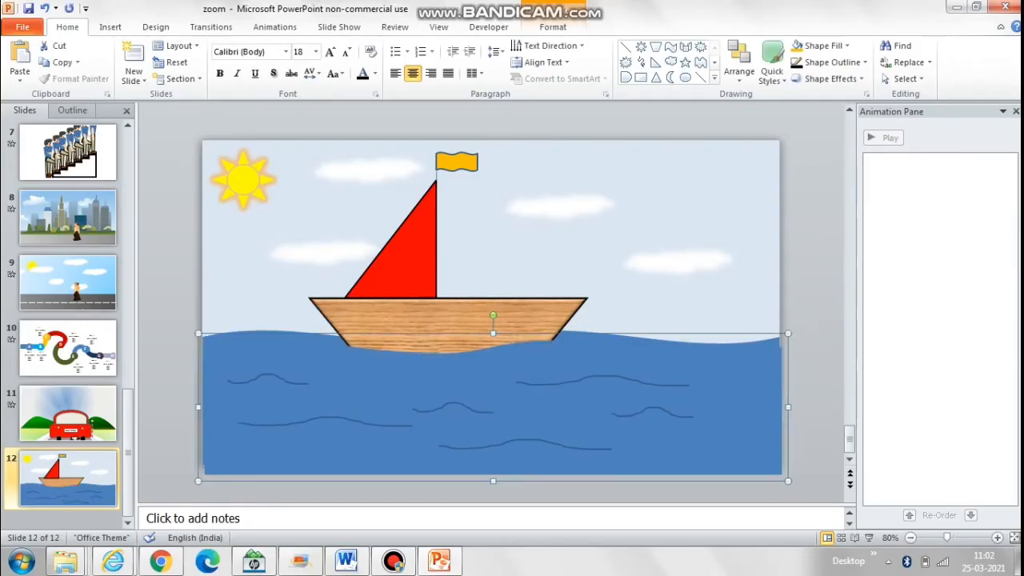
key("Left")
key("Left")
key("Left")
key("Left")
key("Left")
key("Left")
key("Left")
key("Left")
key("Left")
key("Left")
key("Left")
key("Left")
key("Left")
key("Left")
key("Left")
key("Left")
key("Left")
key("Left")
key("Left")
key("Left")
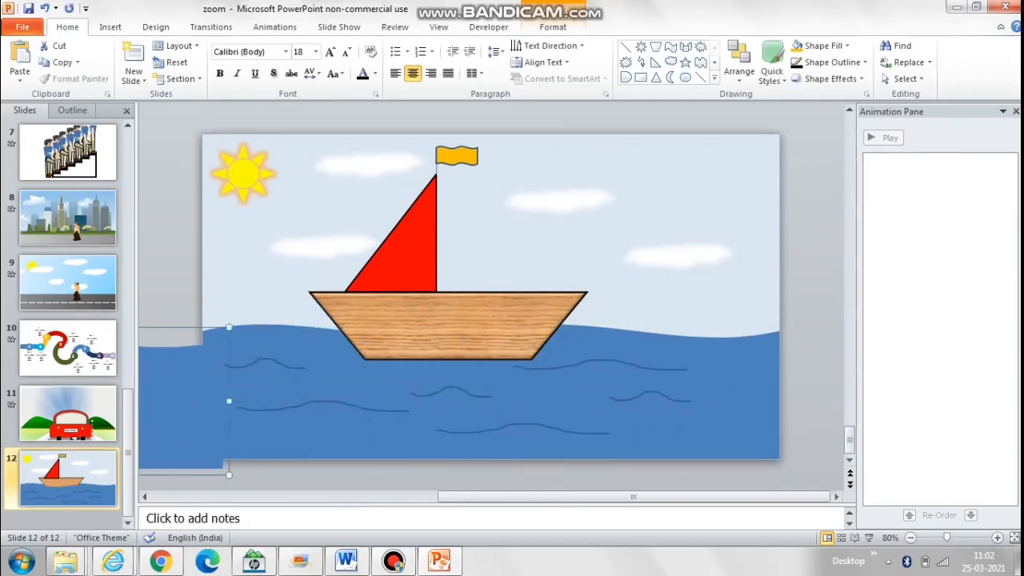
Step: Nudge the sea copy until its edge and wave line meet the original sea at the slide's left edge
key("Up")
key("Up")
key("Up")
key("Left")
key("Left")
key("Down")
key("Down")
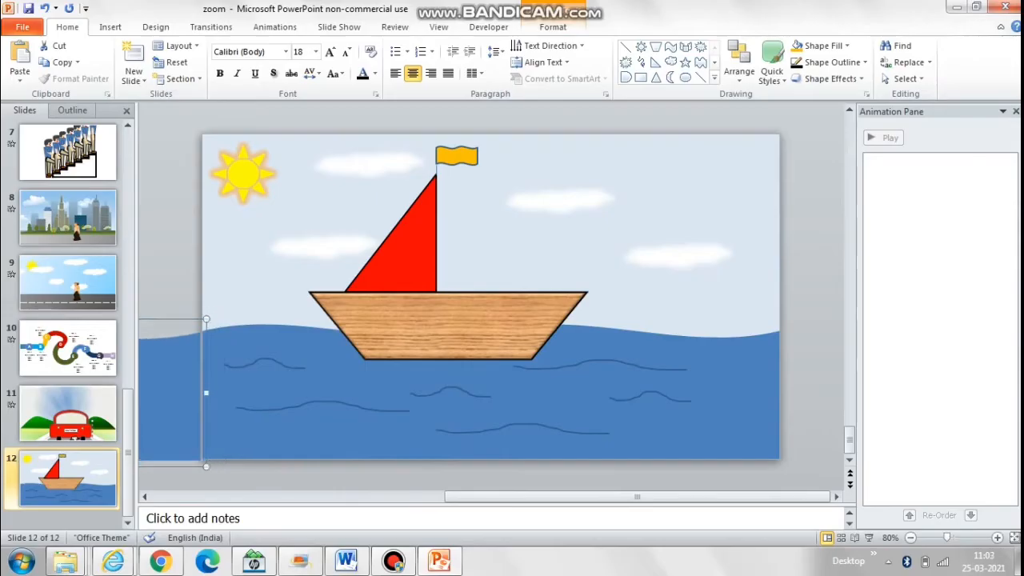
key("Left")
Step: Group the original sea with its copy so that they cover the lower part of the hull
left_click(267, 445, "shift")
right_click(268, 444)
mouse_move(305, 324)
left_click(420, 326)
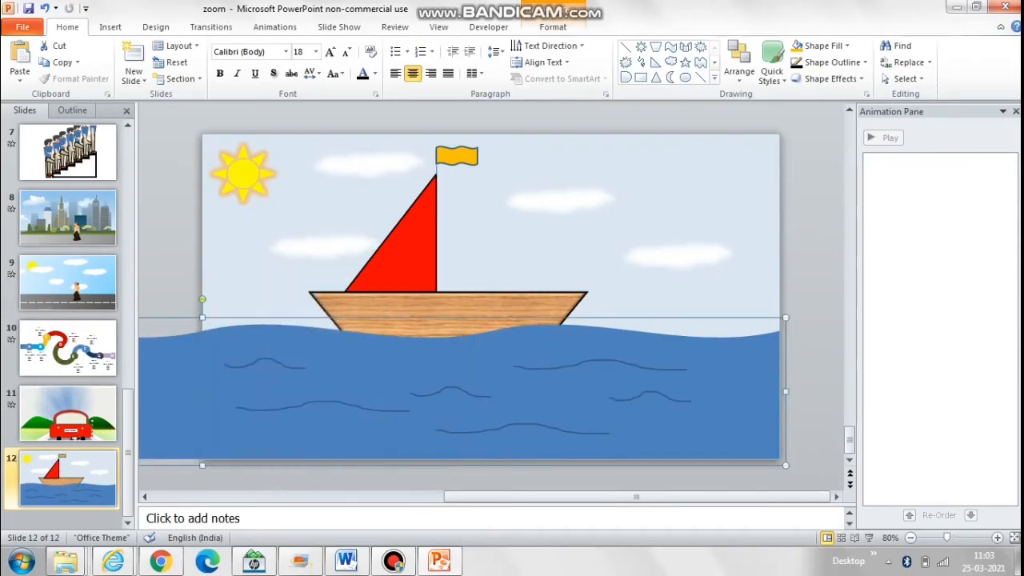
Step: Group the four white clouds into one object
left_click(440, 310)
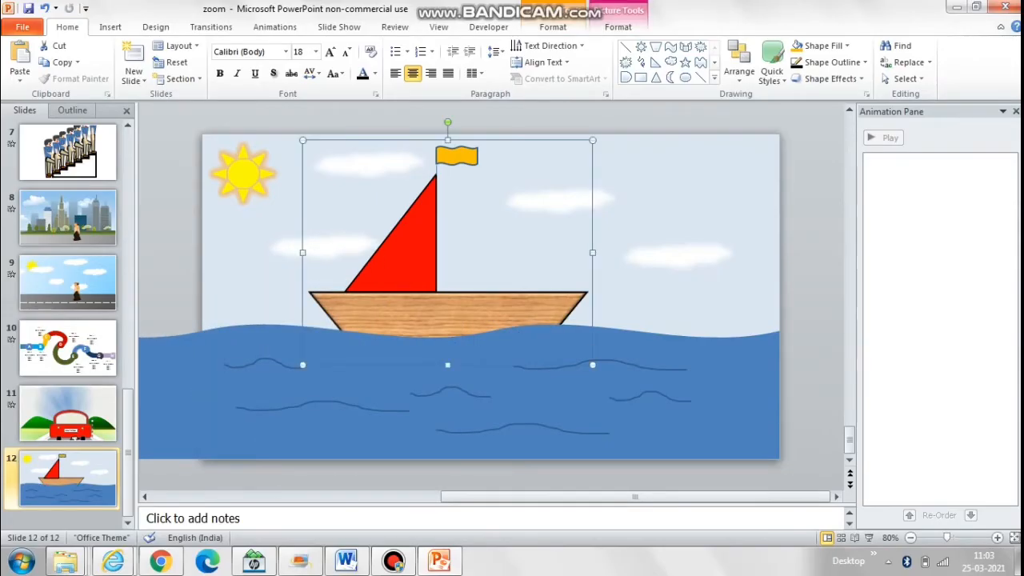
left_click(558, 200)
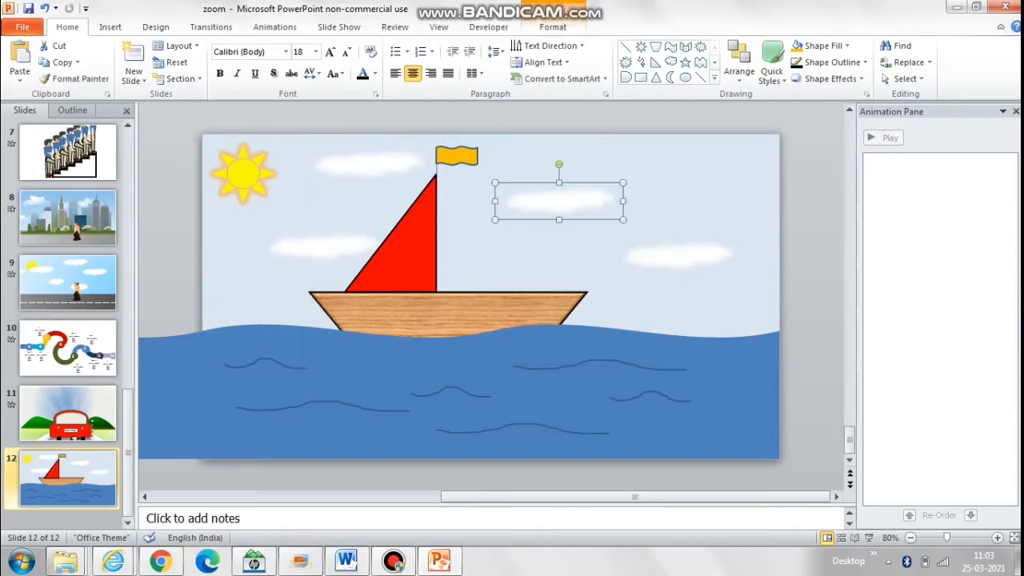
left_click(368, 164, "shift")
left_click(323, 247, "shift")
left_click(677, 256, "shift")
right_click(695, 253)
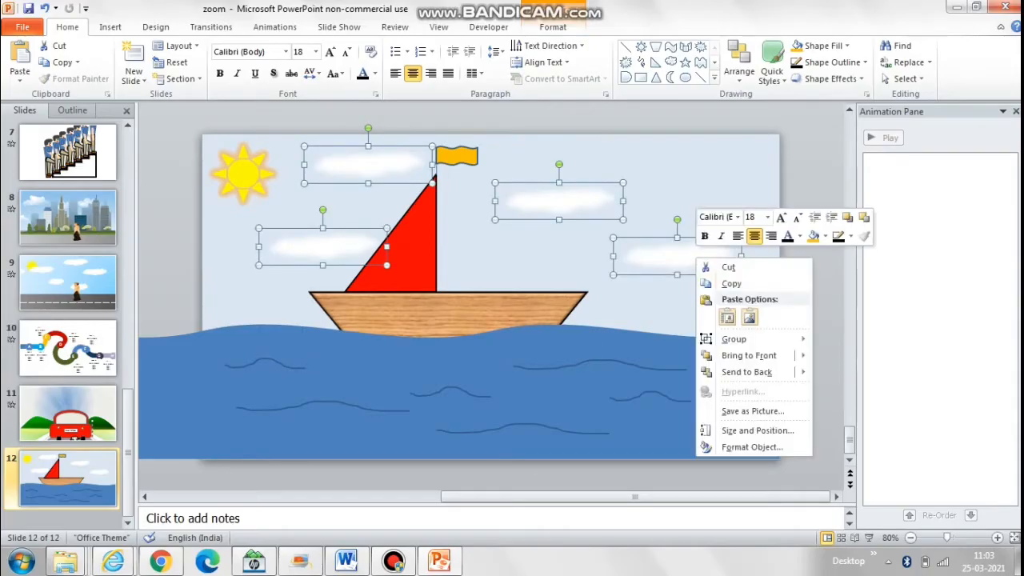
mouse_move(712, 338)
left_click(815, 338)
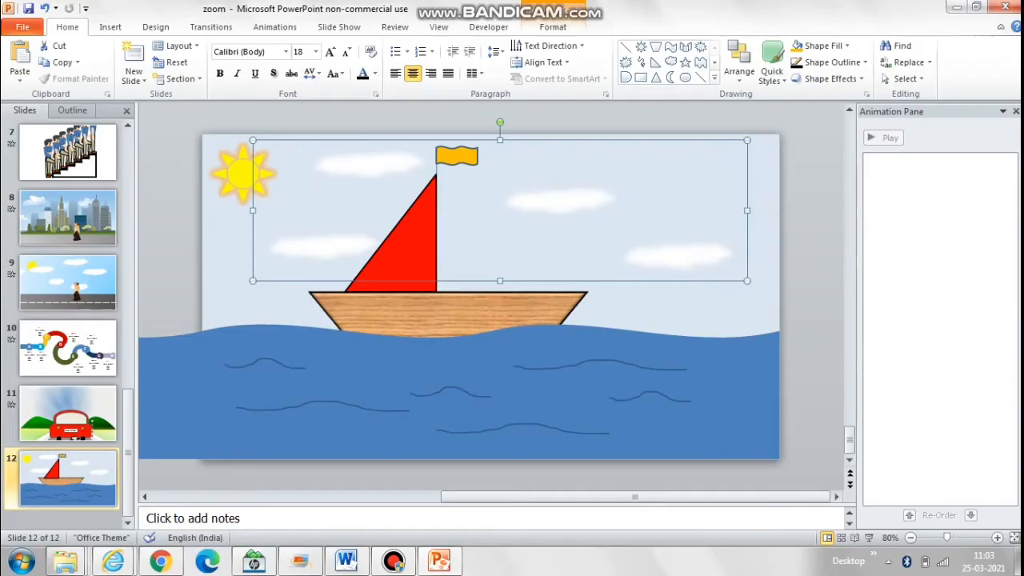
Step: Duplicate the cloud group and move the copy toward the slide's right side
key("ctrl+d")
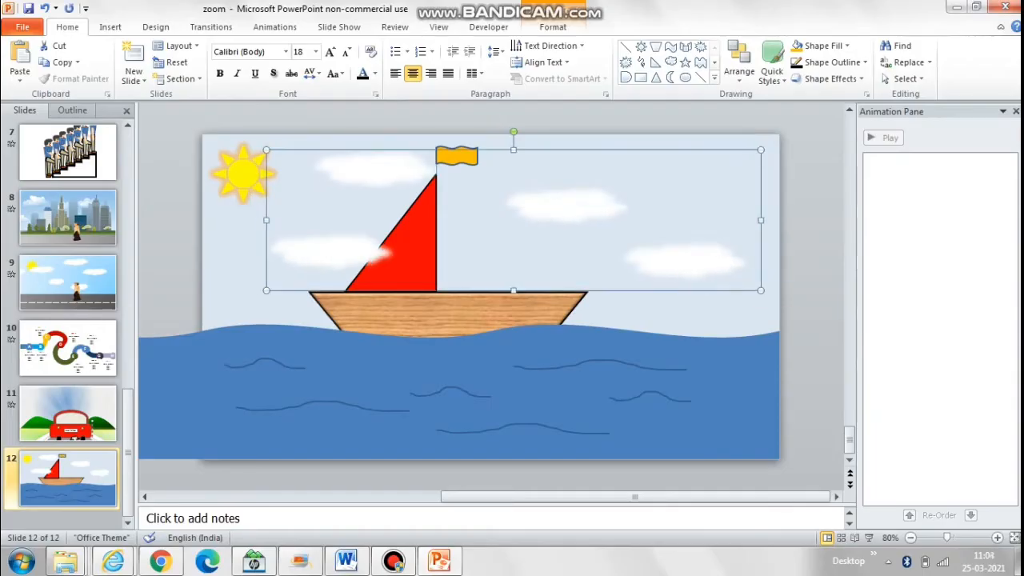
key("Right")
key("Right")
key("Right")
key("Right")
key("Right")
key("Right")
key("Right")
key("Right")
key("Right")
key("Right")
key("Right")
key("Right")
key("Right")
key("Right")
key("Right")
key("Right")
key("Right")
key("Right")
key("Right")
key("Right")
key("Right")
key("Right")
key("Right")
key("Right")
key("Right")
key("Right")
key("Right")
key("Right")
key("Right")
key("Right")
key("Right")
key("Right")
key("Right")
key("Up")
key("Right")
key("Right")
key("Right")
key("Right")
key("Right")
key("Right")
key("Right")
key("Right")
key("Right")
key("Right")
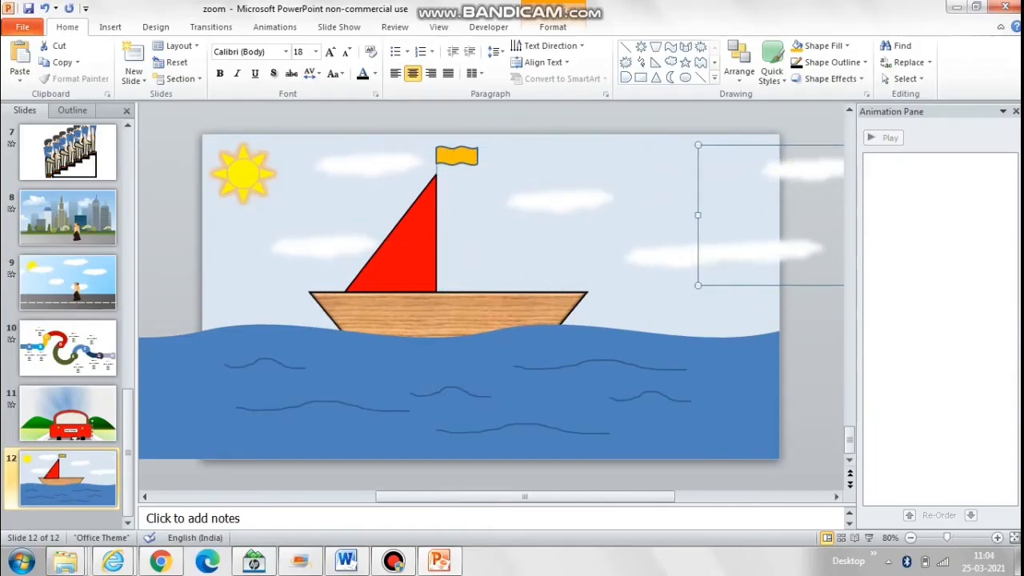
Step: Nudge the cloud copy right and up until it sits level beside the original clouds
left_click(677, 255, "shift")
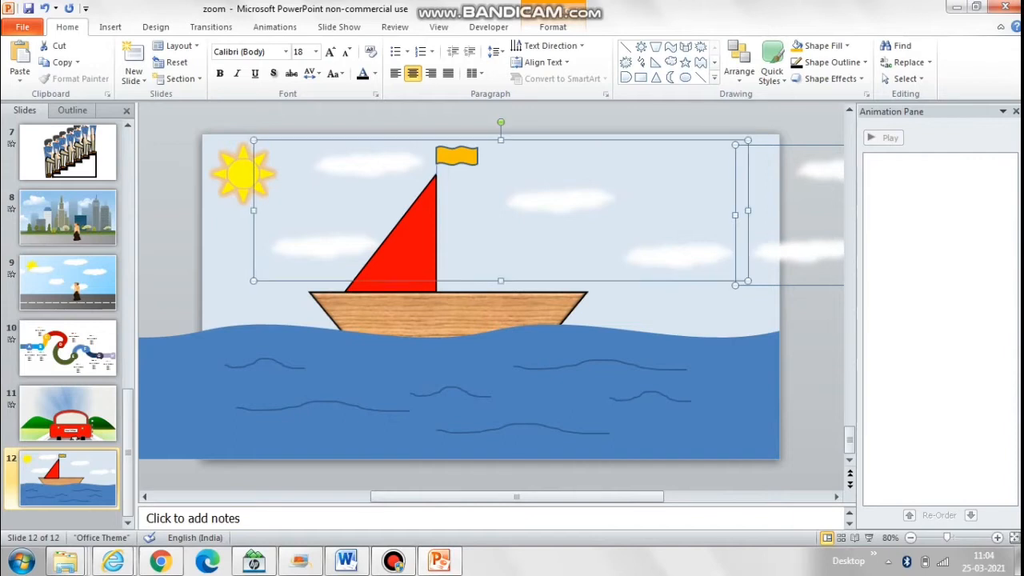
left_click(677, 256)
left_click(802, 251)
key("Right")
key("Right")
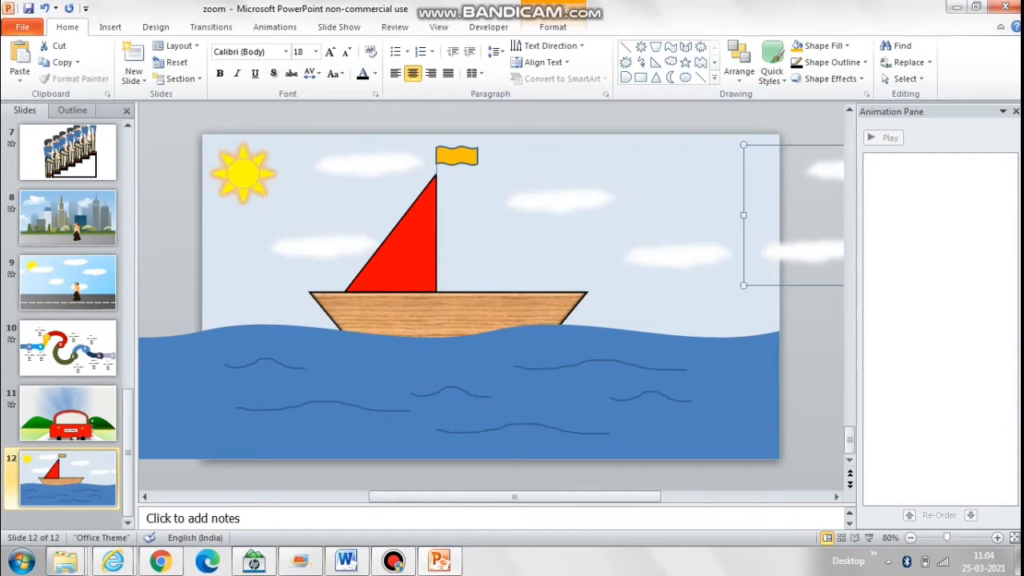
left_click(676, 256, "shift")
left_click(677, 256)
key("Right")
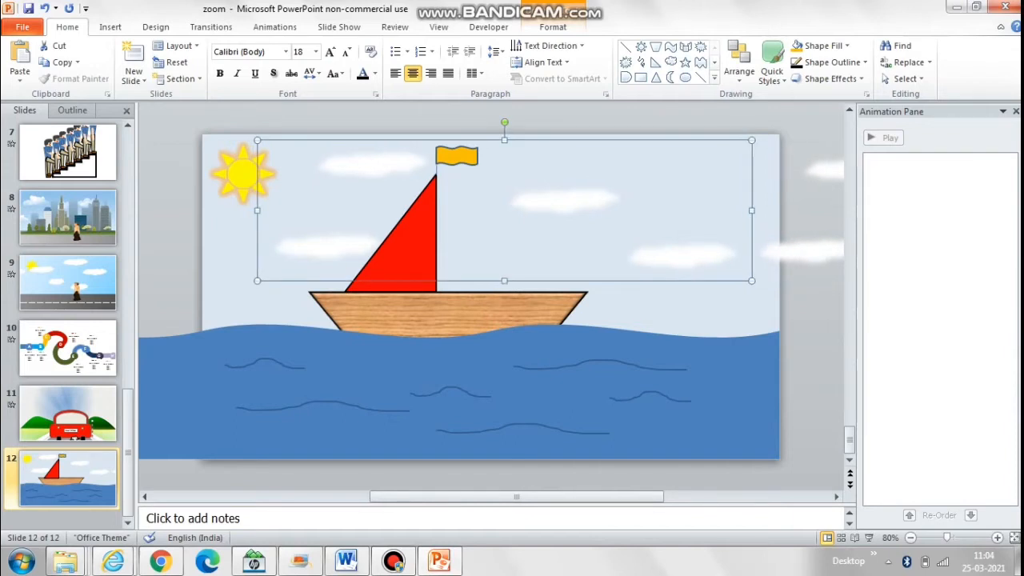
key("Left")
left_click(802, 251)
key("Right")
key("Up")
Step: Group the original cloud group with its copy
left_click(677, 256)
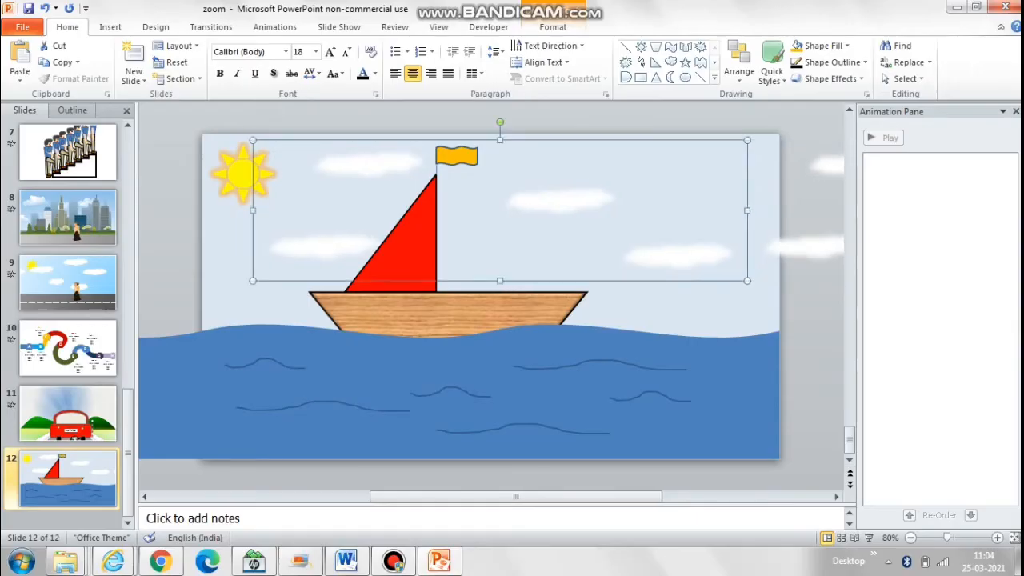
left_click(802, 252, "shift")
right_click(832, 241)
mouse_move(845, 329)
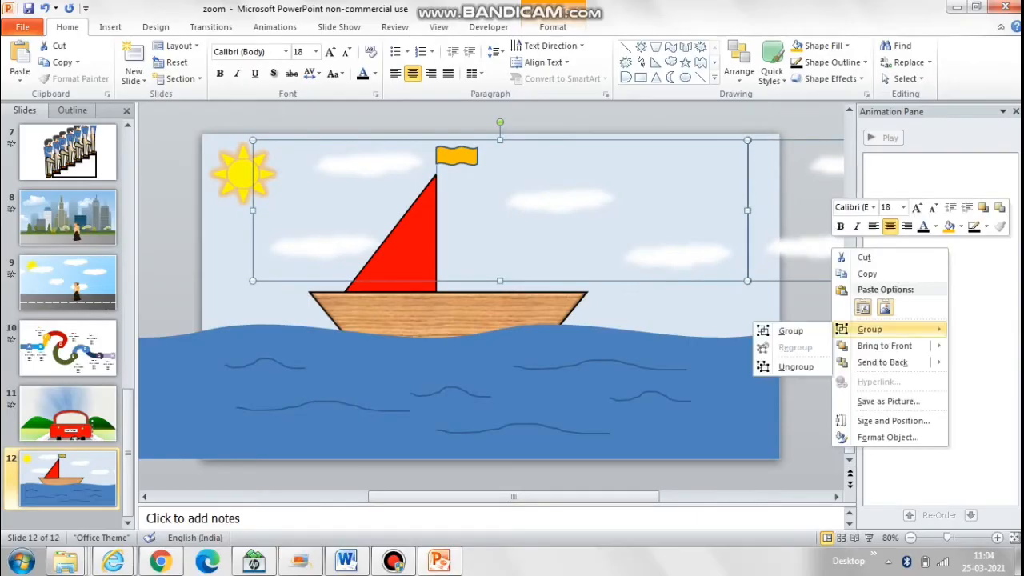
left_click(780, 330)
Step: Add a Left motion path animation to the combined clouds
left_click(274, 26)
left_click(685, 64)
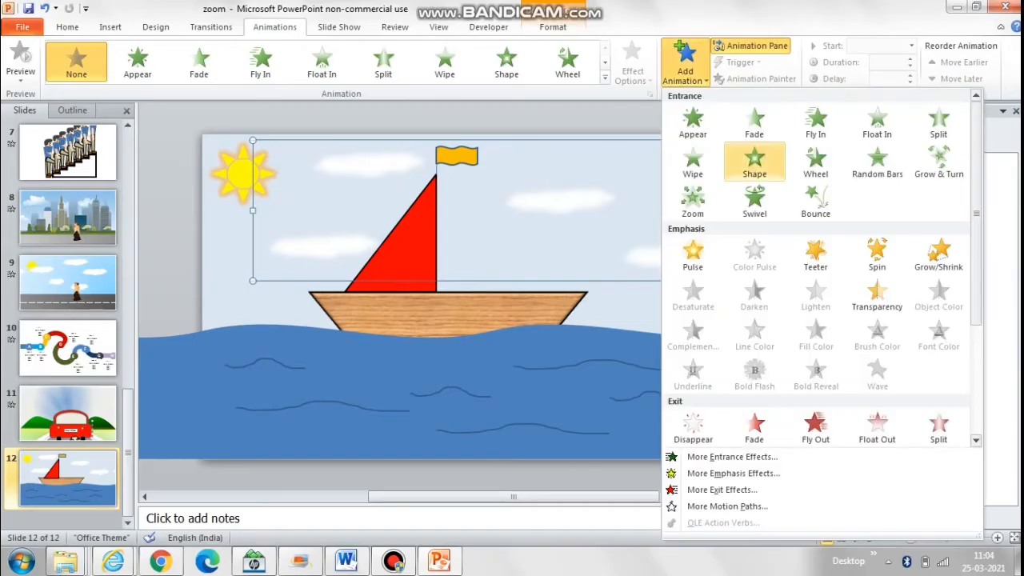
scroll(816, 268, "down", 3)
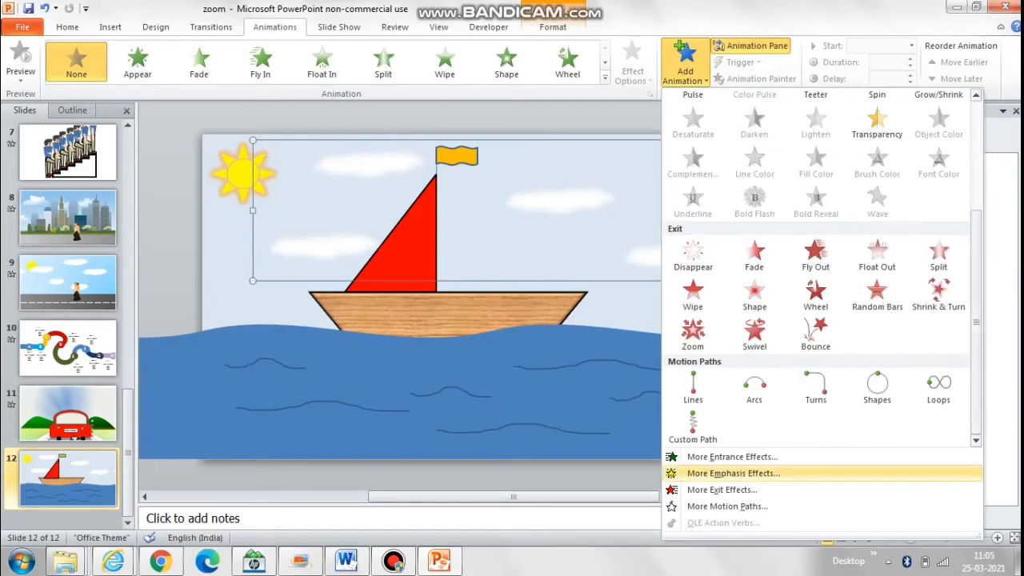
left_click(727, 506)
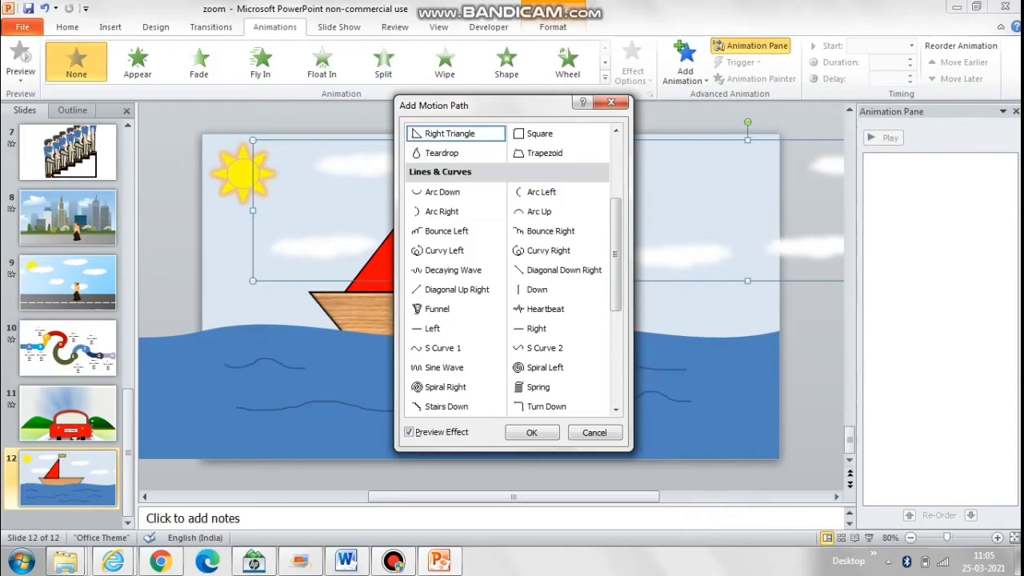
left_click(432, 329)
left_click(532, 433)
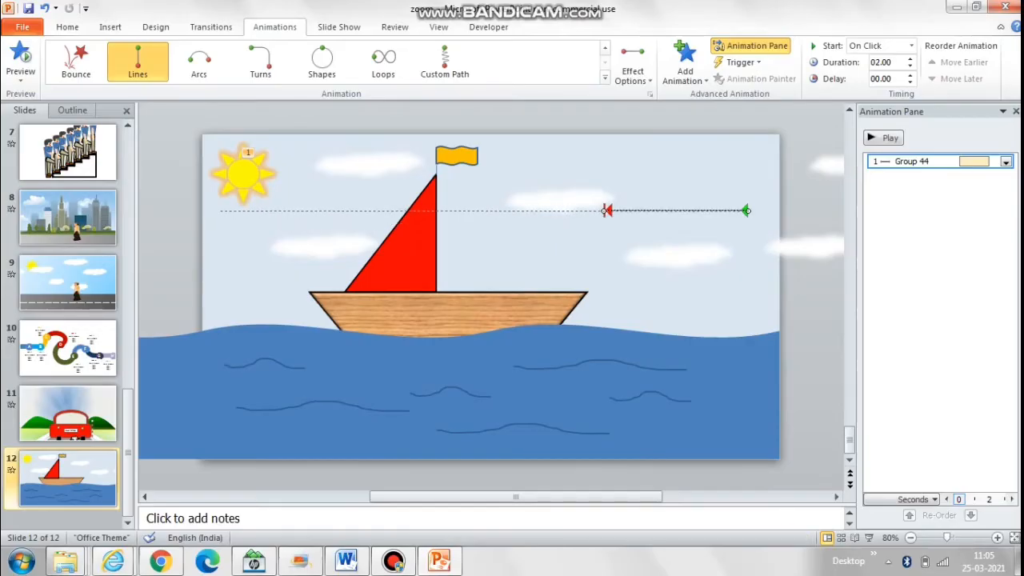
Step: Extend the end of the clouds' motion path to near the slide's left edge and preview the animation
left_click_drag(222, 210, 222, 210)
left_click(884, 138)
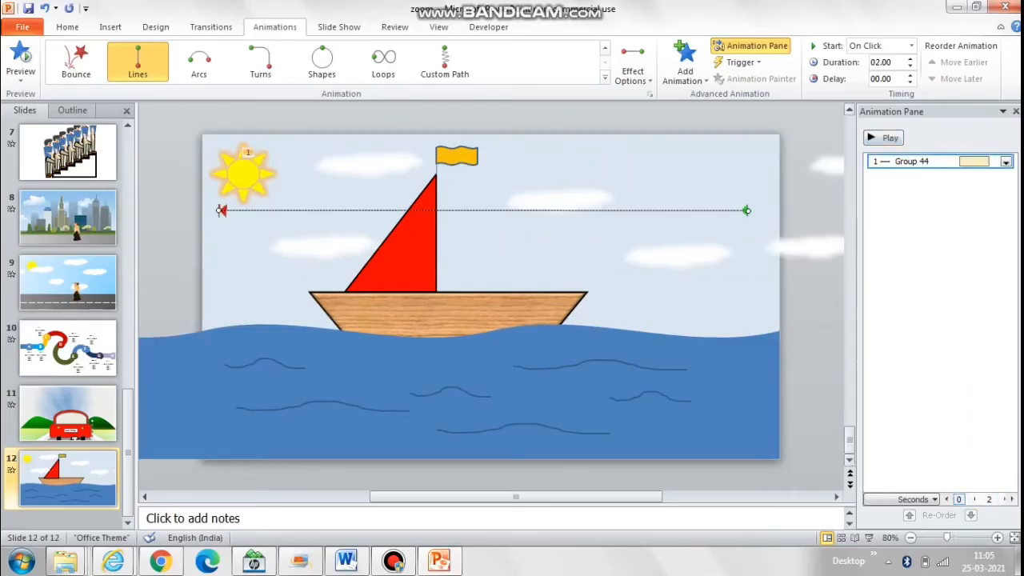
left_click(884, 138)
Step: Add a Right motion path to the sea group and extend its end to near the slide's right edge
left_click(480, 384)
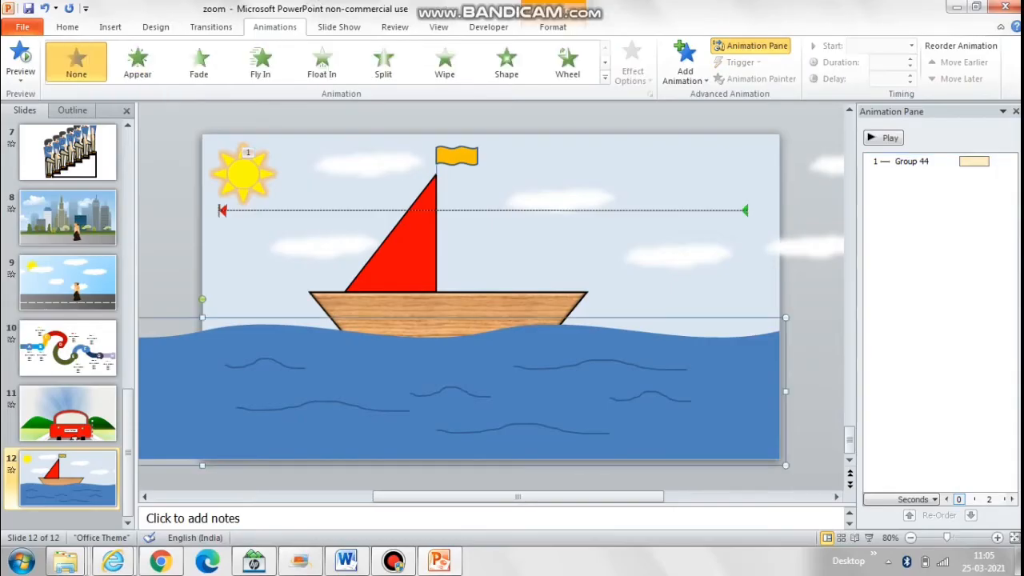
left_click(684, 71)
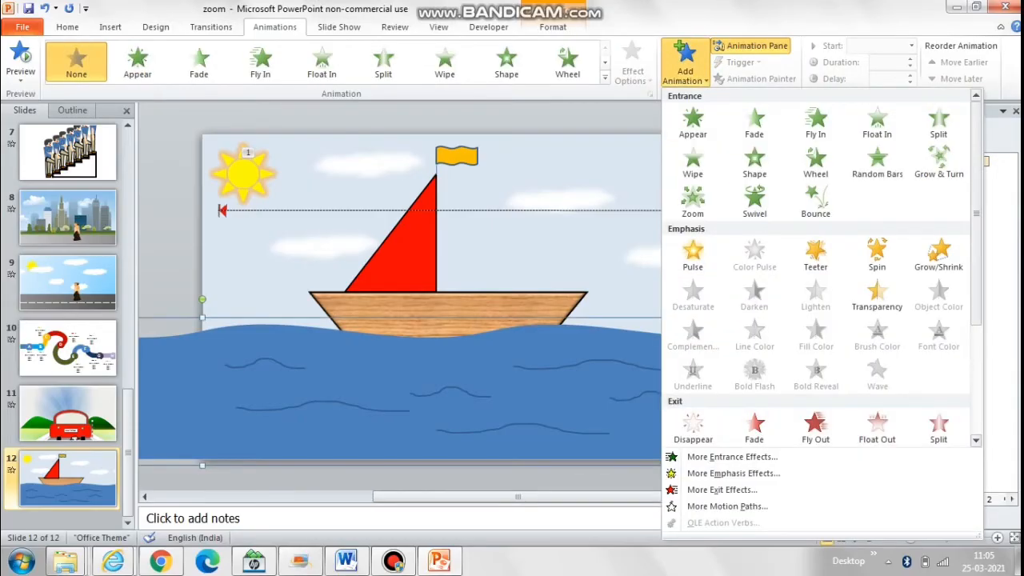
scroll(816, 320, "down", 5)
left_click(726, 506)
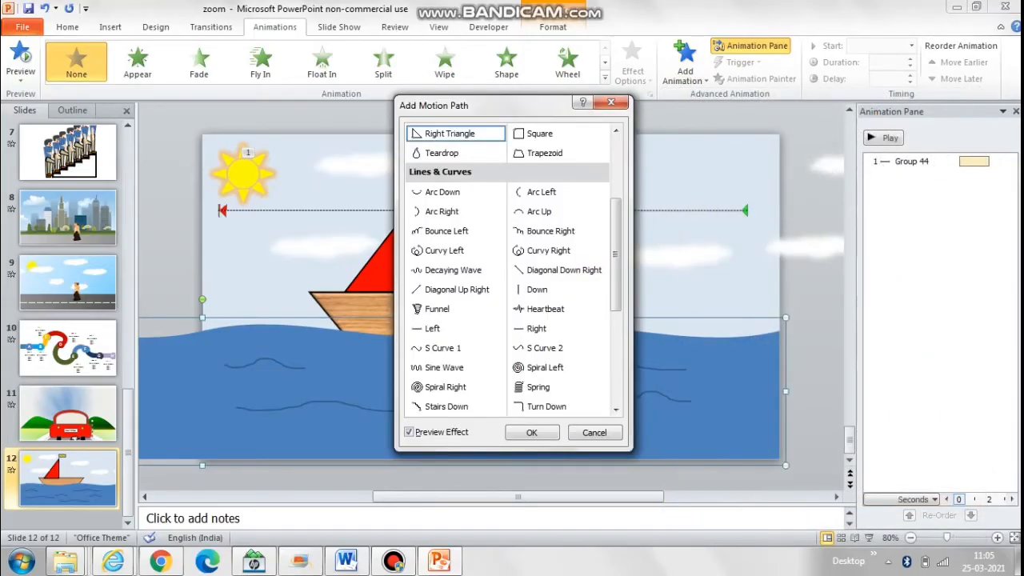
double_click(536, 329)
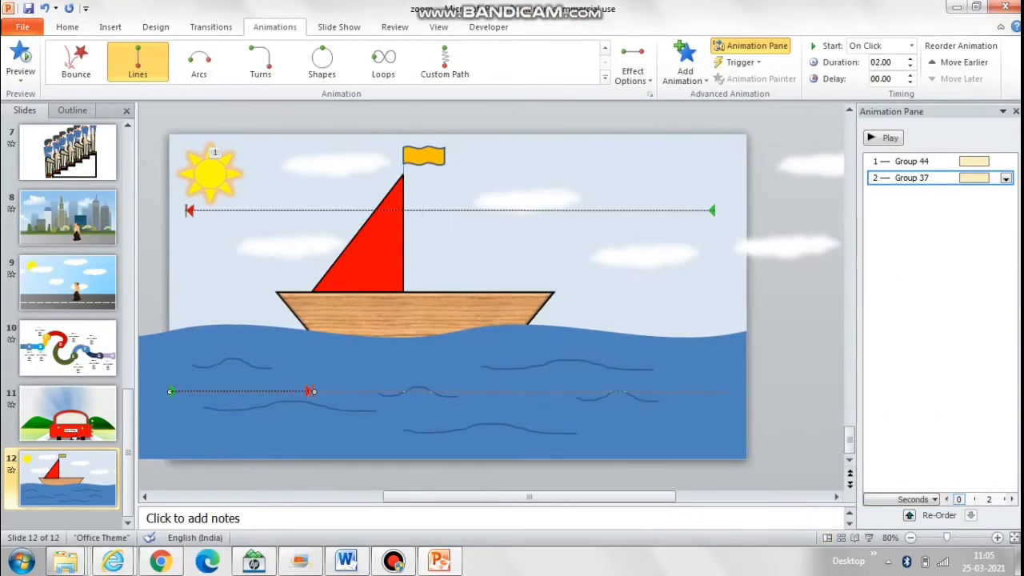
left_click_drag(313, 391, 725, 391)
key("Escape")
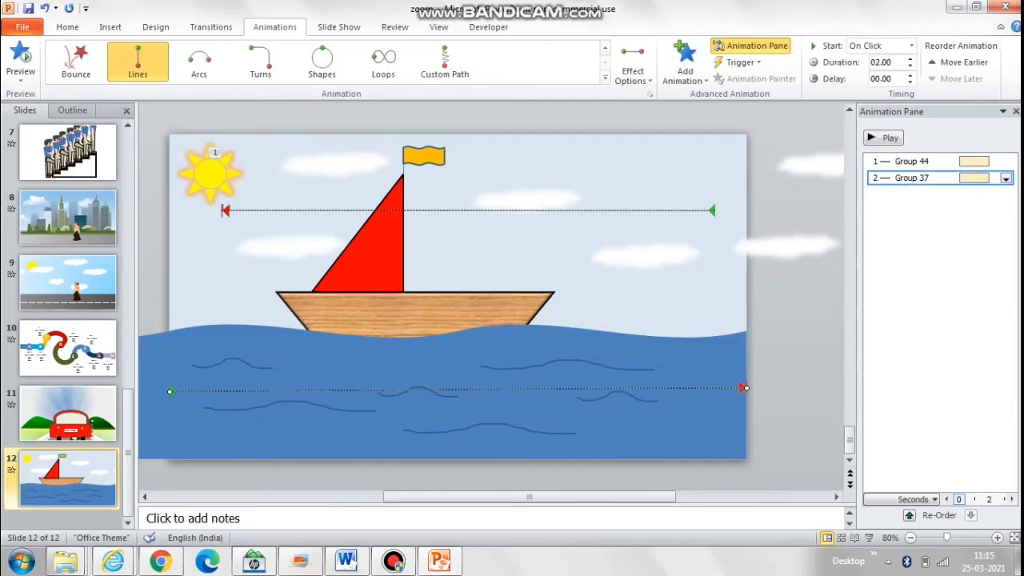
Step: Add a Spin emphasis animation to the boat
left_click(415, 313)
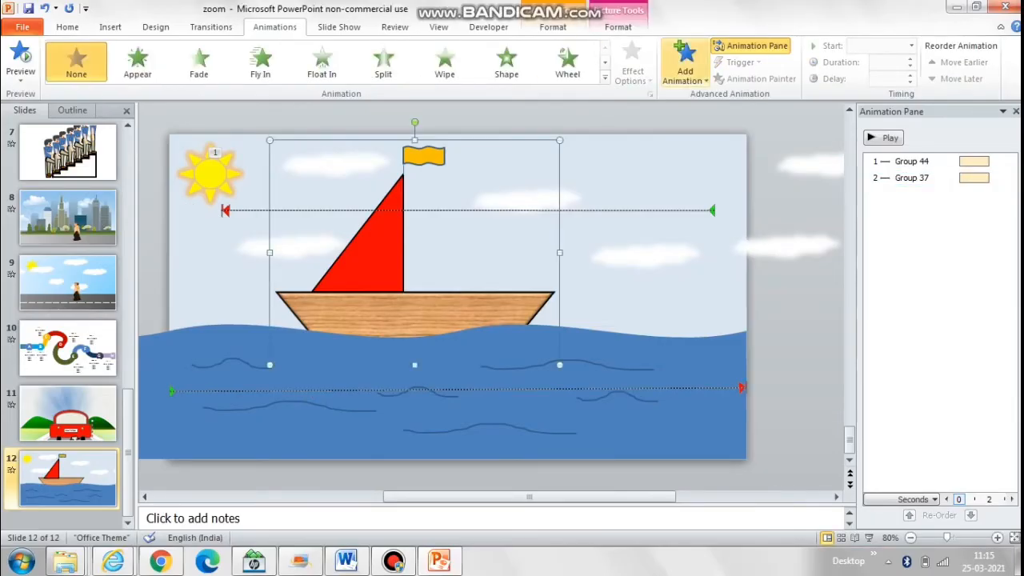
left_click(684, 64)
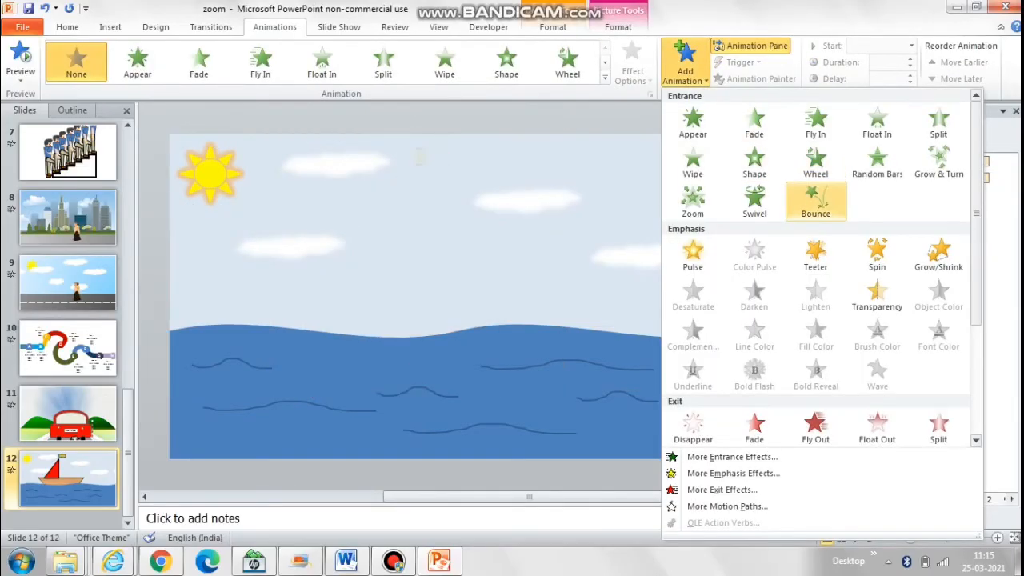
left_click(876, 252)
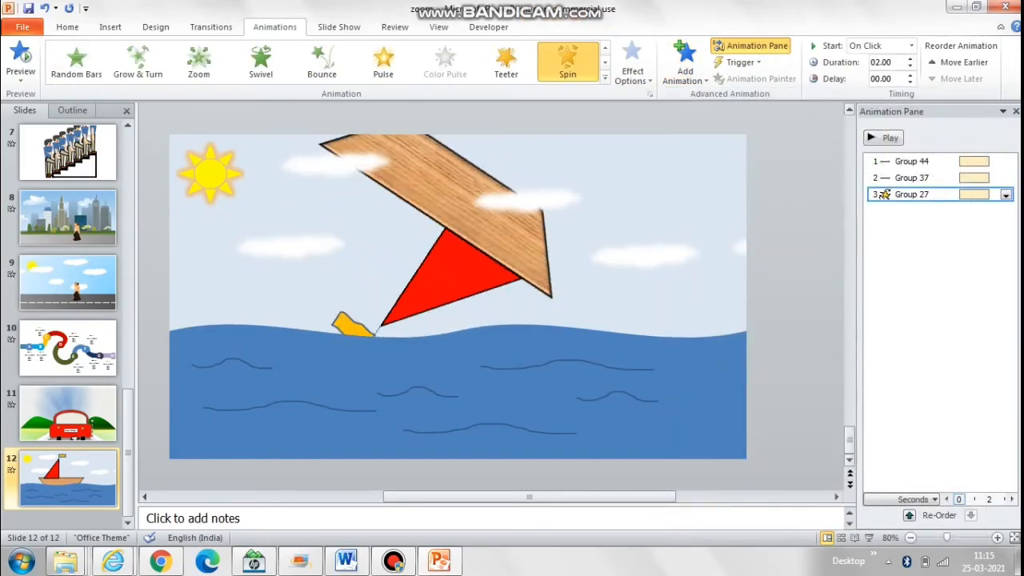
Step: Set the boat's spin amount to a custom 10° clockwise with auto-reverse
left_click(1006, 194)
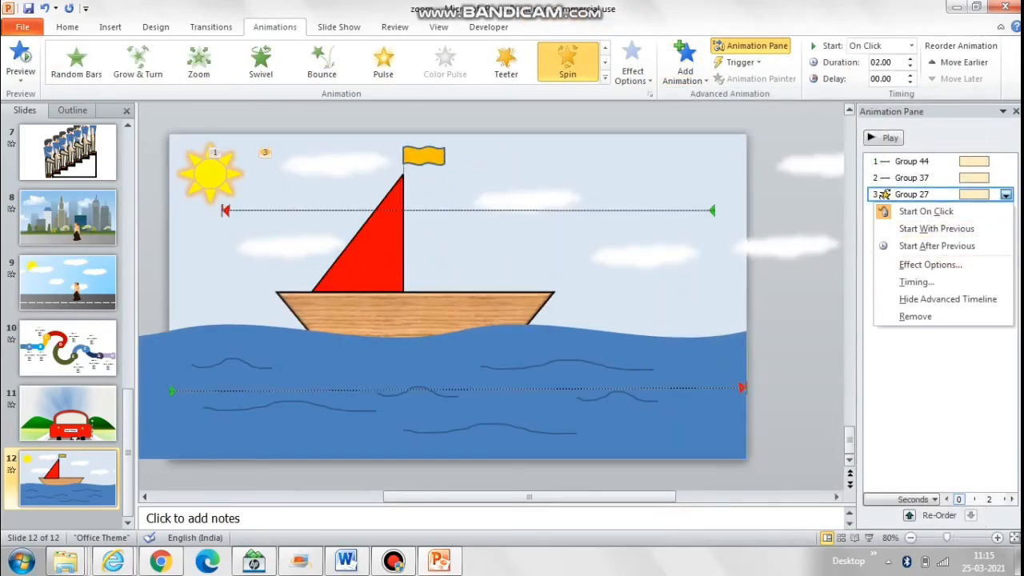
left_click(930, 264)
left_click(592, 199)
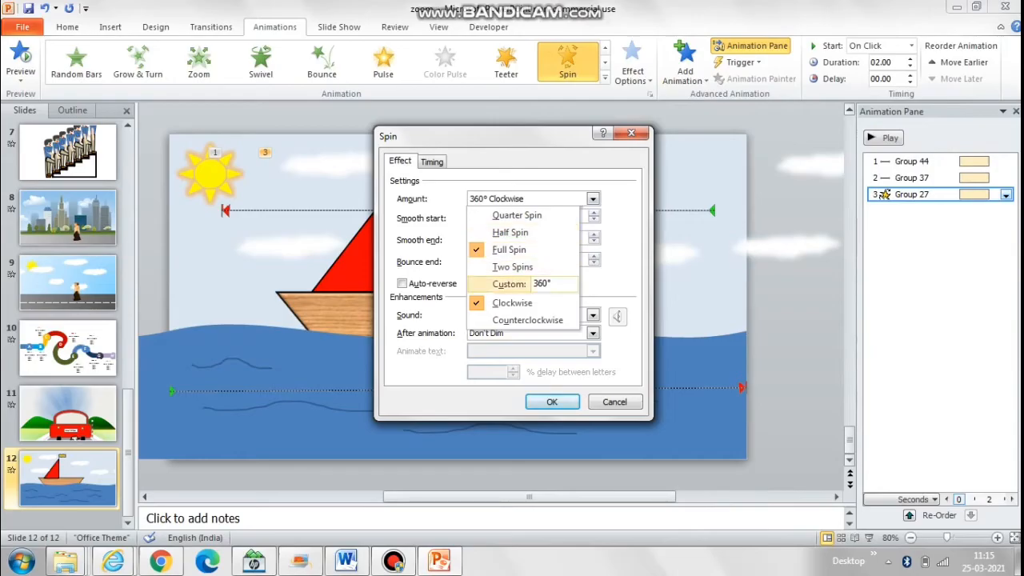
left_click(552, 284)
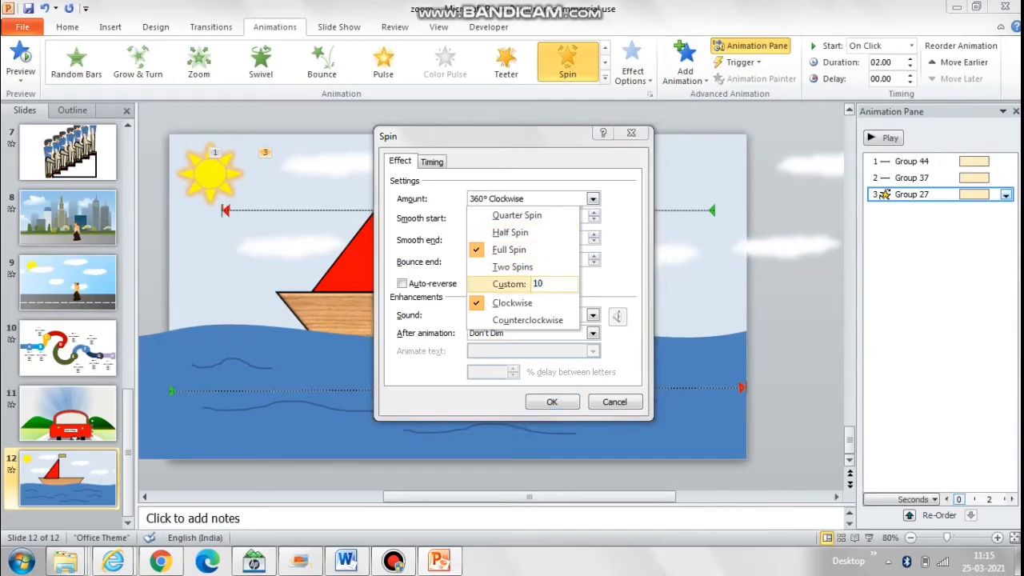
key("Return")
left_click(403, 284)
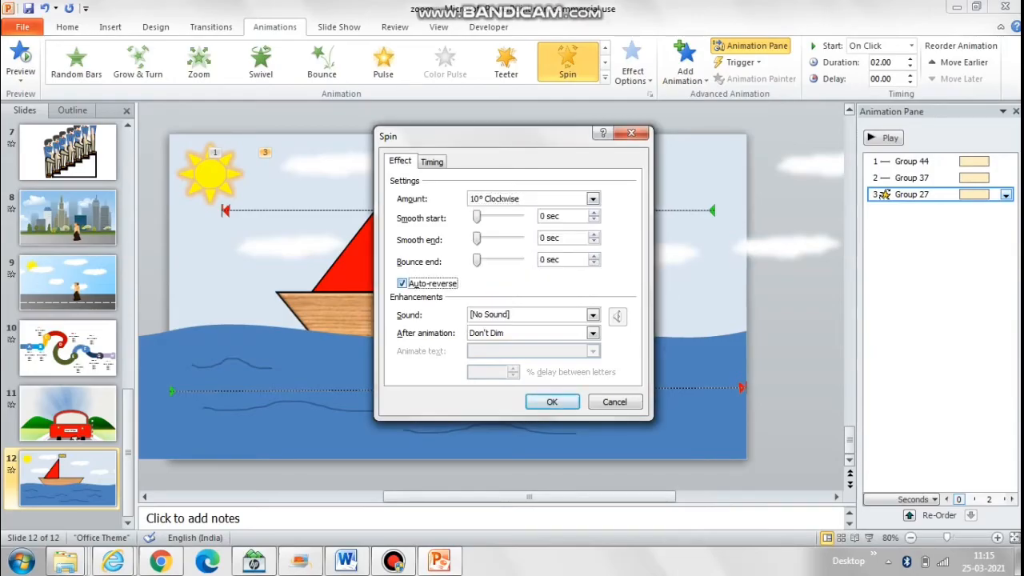
Step: Set the boat's spin to repeat 5 times with a duration of 1 second
key("ctrl+Tab")
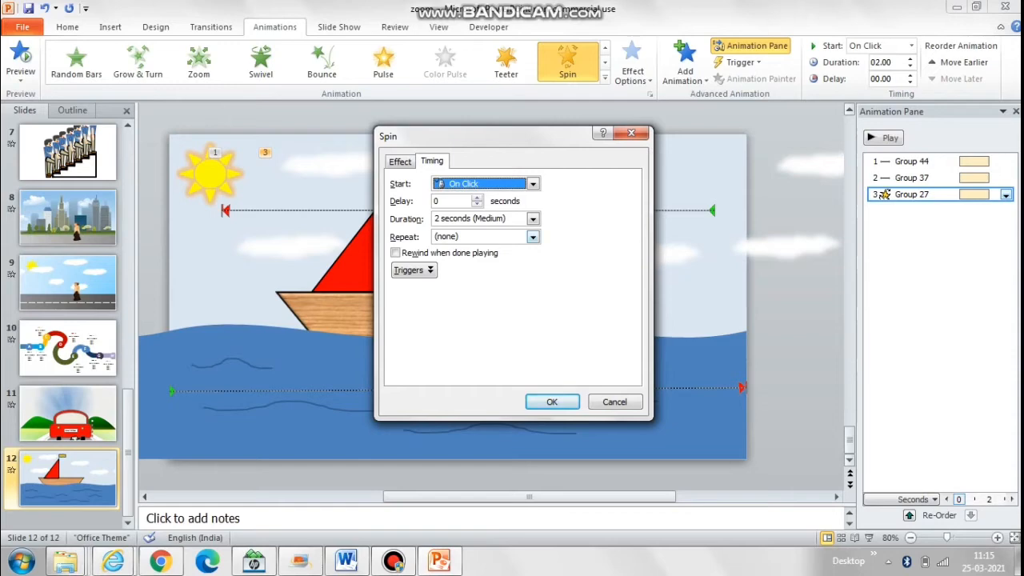
left_click(532, 237)
key("Return")
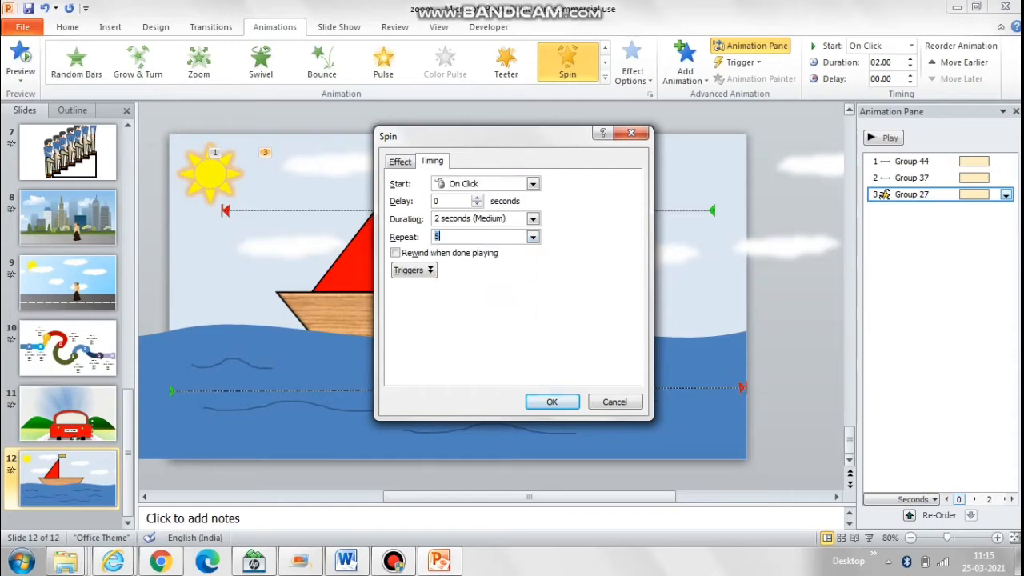
key("shift+Tab")
key("alt+Down")
key("Down")
key("Down")
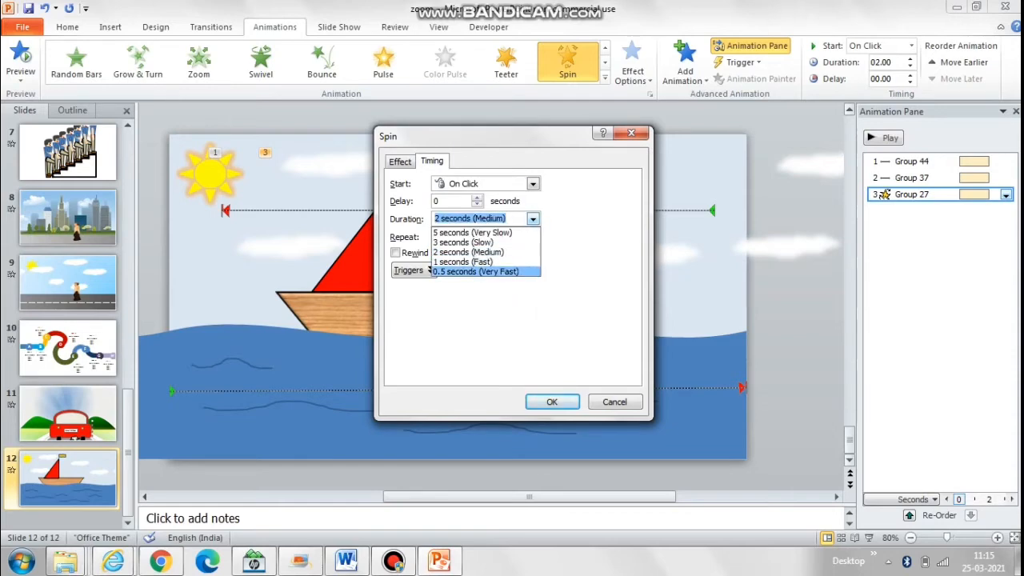
key("Up")
key("Down")
key("Escape")
key("Return")
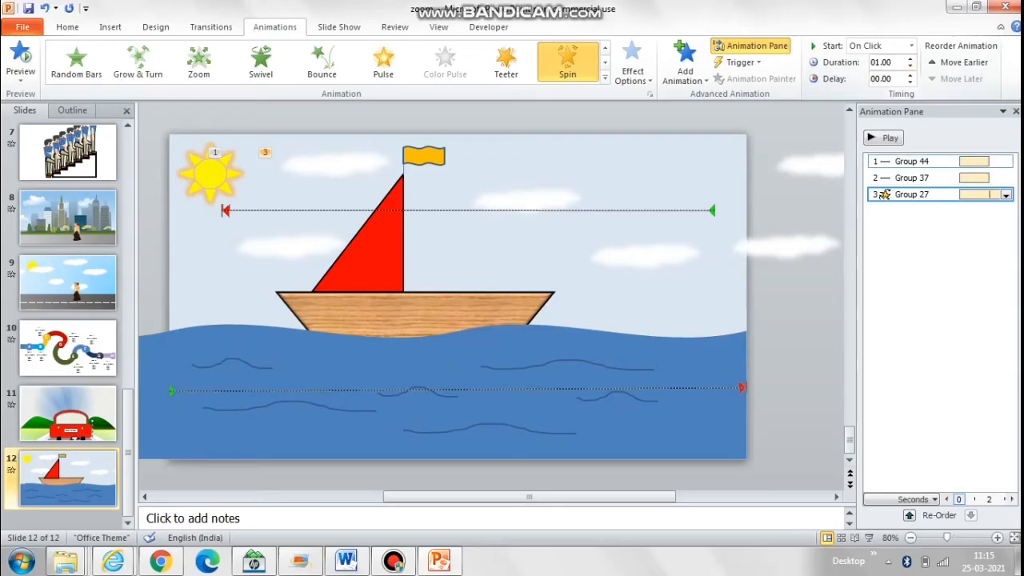
Step: Set the smooth start and smooth end of the clouds' motion path to 0 seconds
left_click(912, 161)
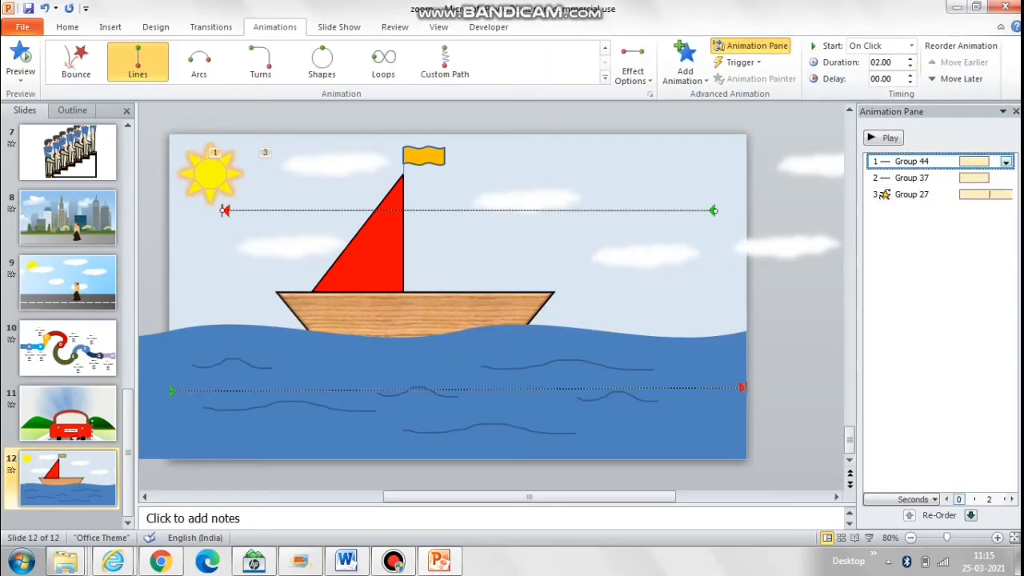
left_click(1005, 161)
left_click(930, 231)
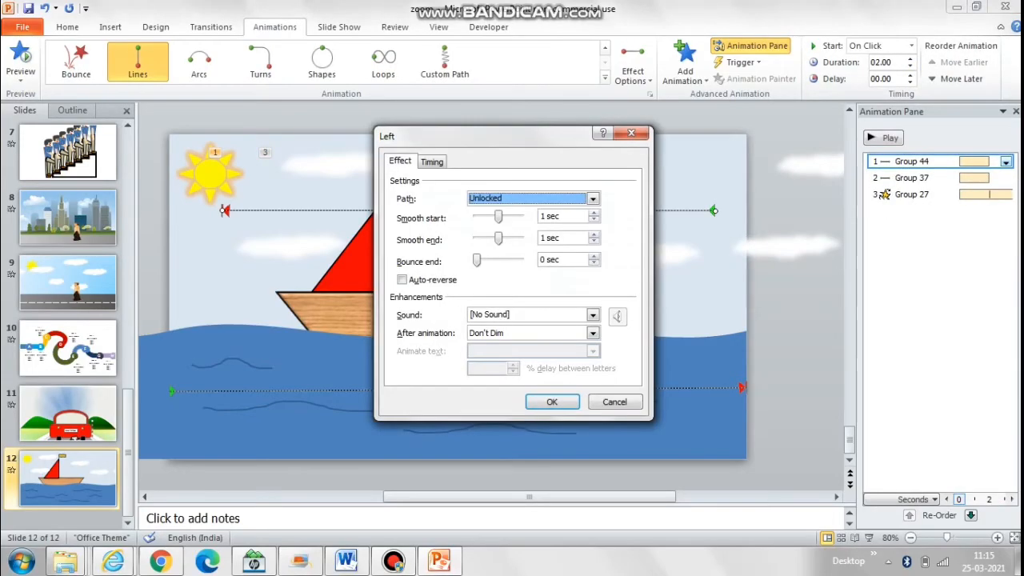
left_click_drag(499, 217, 477, 238)
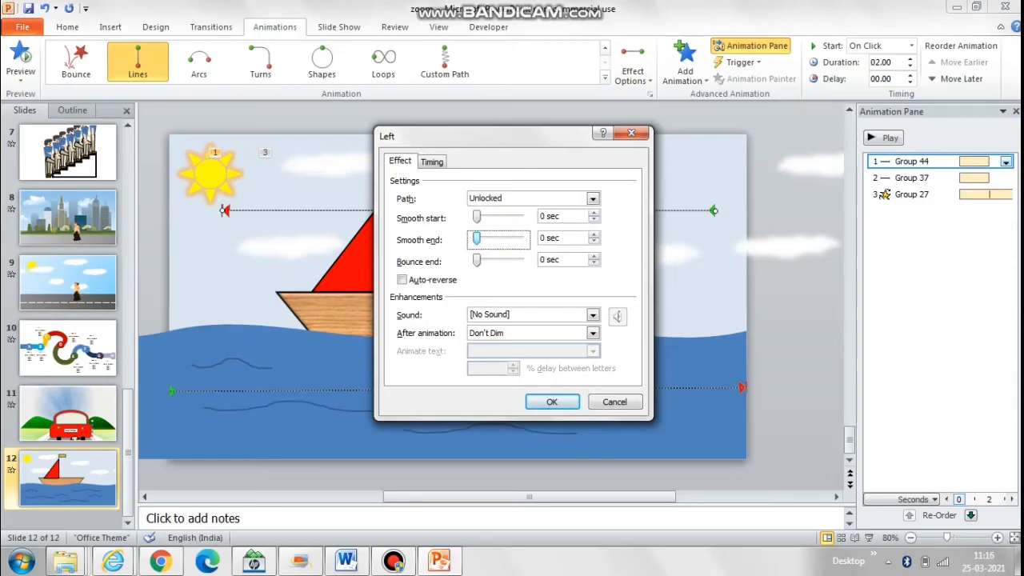
Step: Set the clouds' motion path to repeat 5 times with a duration of 3 seconds
key("ctrl+Tab")
left_click(533, 236)
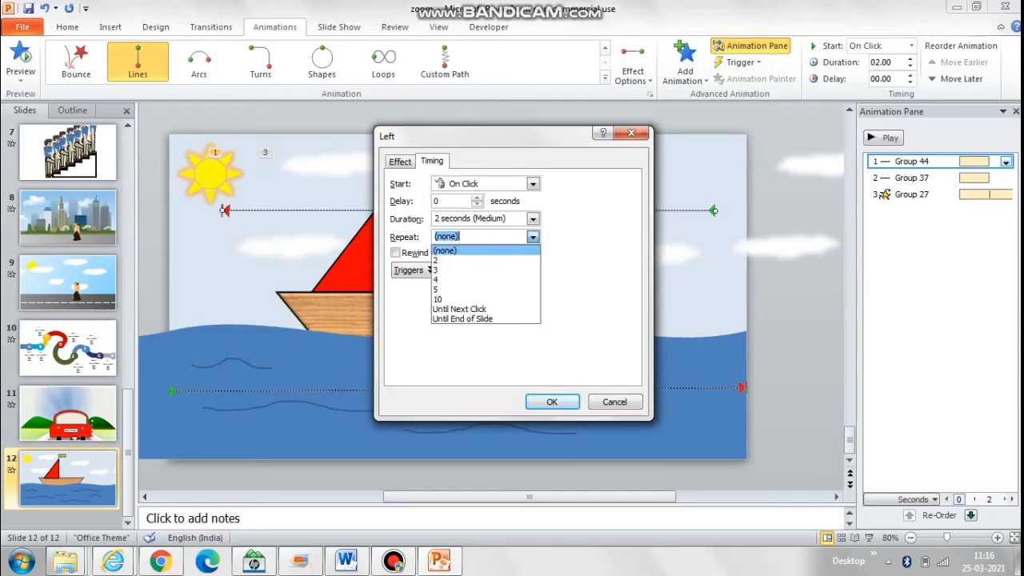
left_click(488, 289)
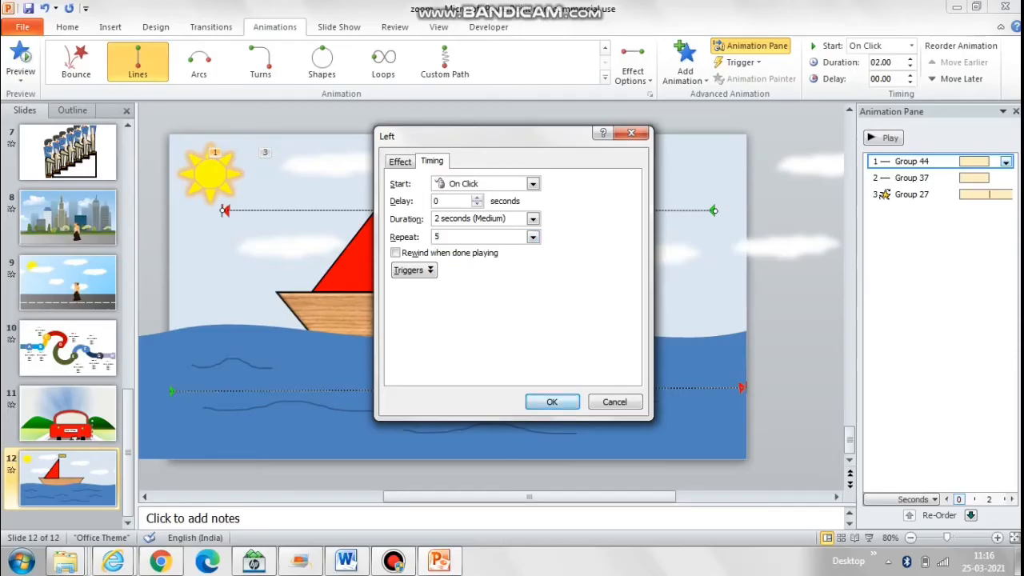
key("Return")
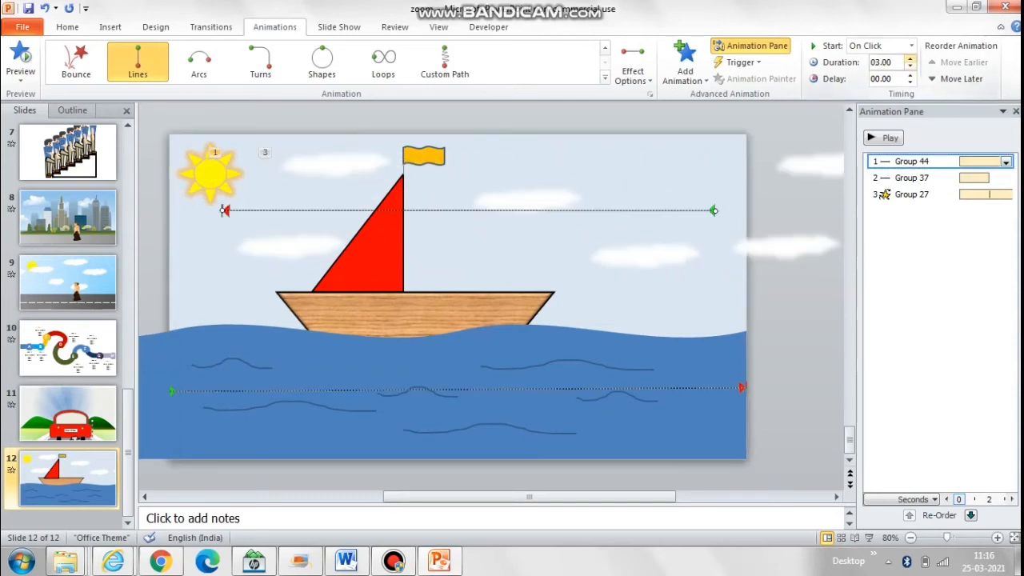
Step: Set the smooth start and smooth end of the sea's motion path to 0 seconds
left_click(912, 177)
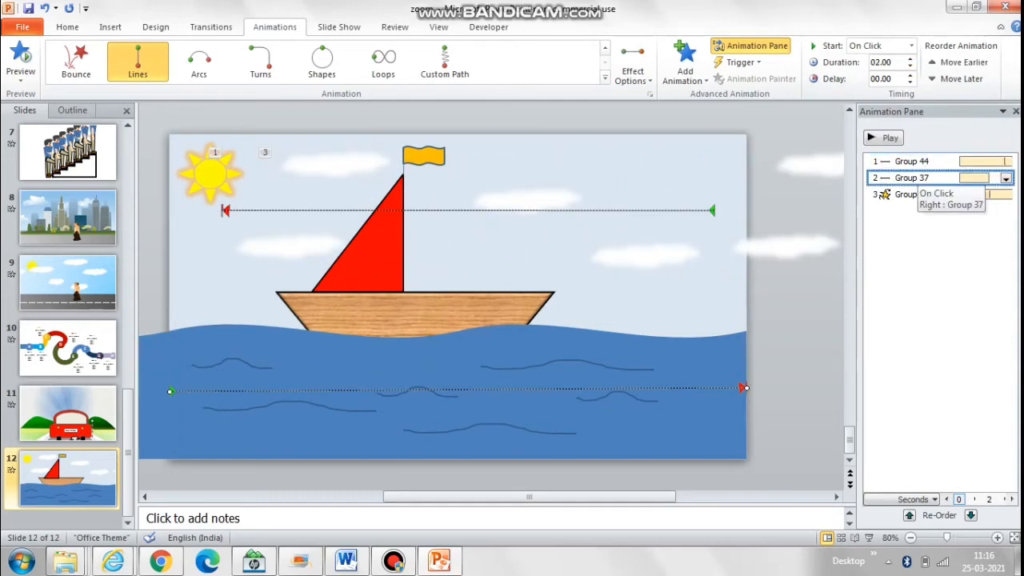
left_click(1006, 177)
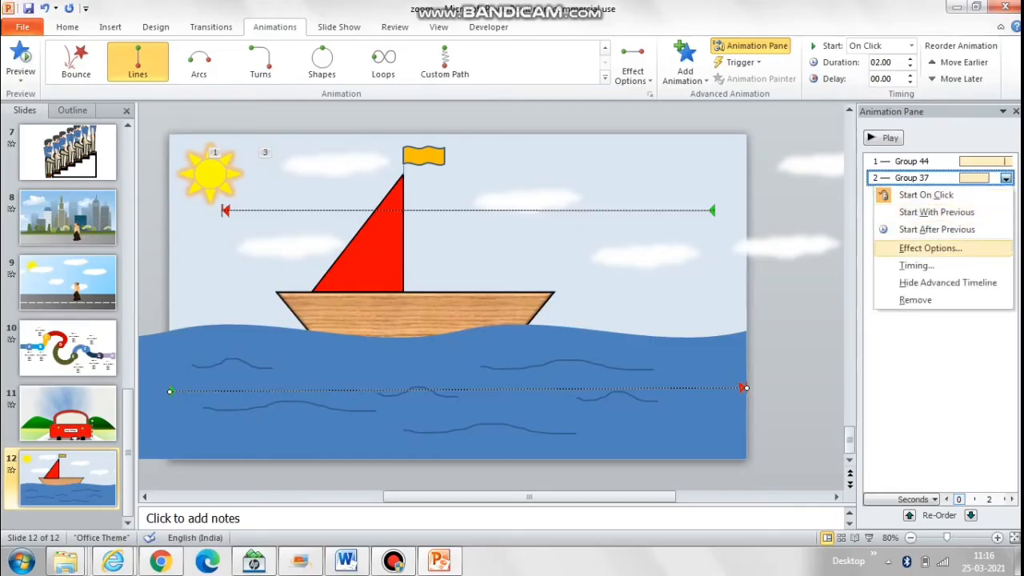
left_click(904, 247)
left_click_drag(498, 217, 477, 238)
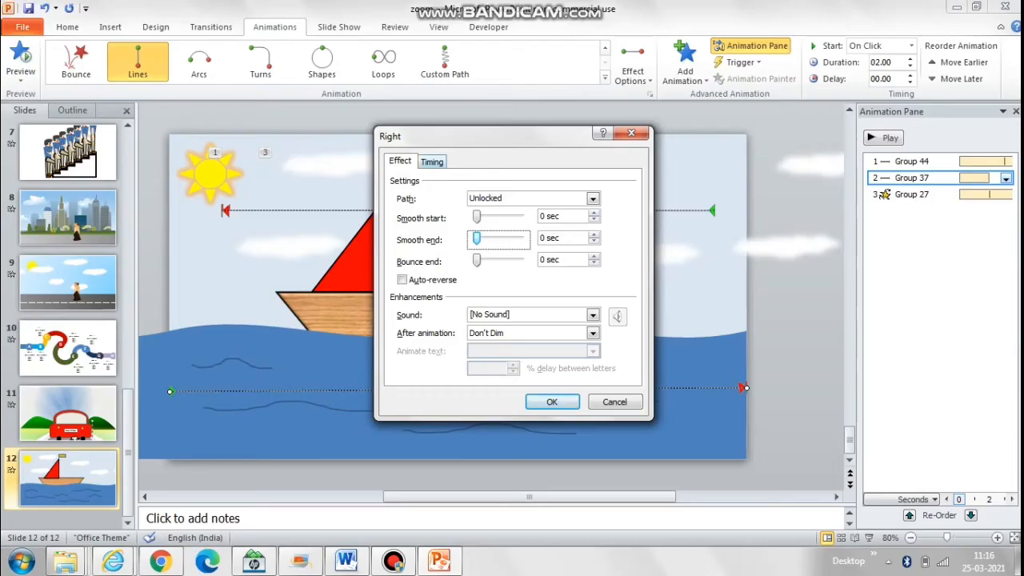
Step: Set the sea's motion path to repeat 5 times
key("ctrl+Tab")
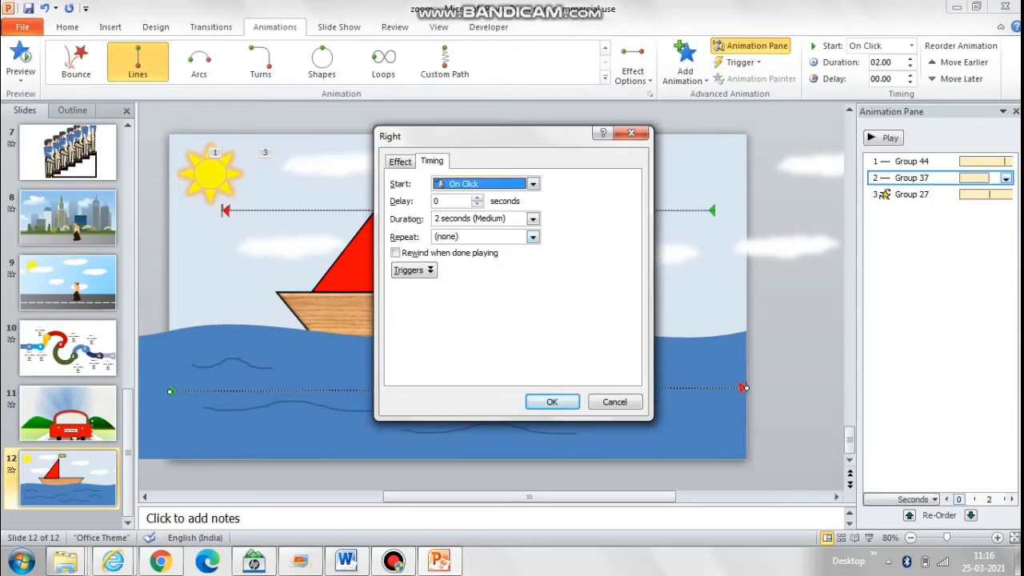
left_click(533, 237)
left_click(484, 290)
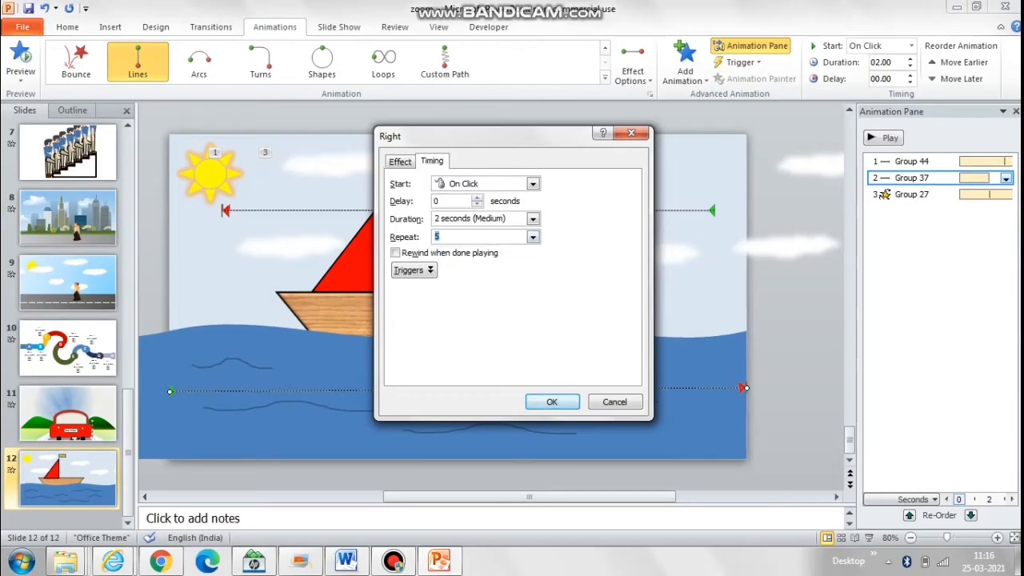
key("Return")
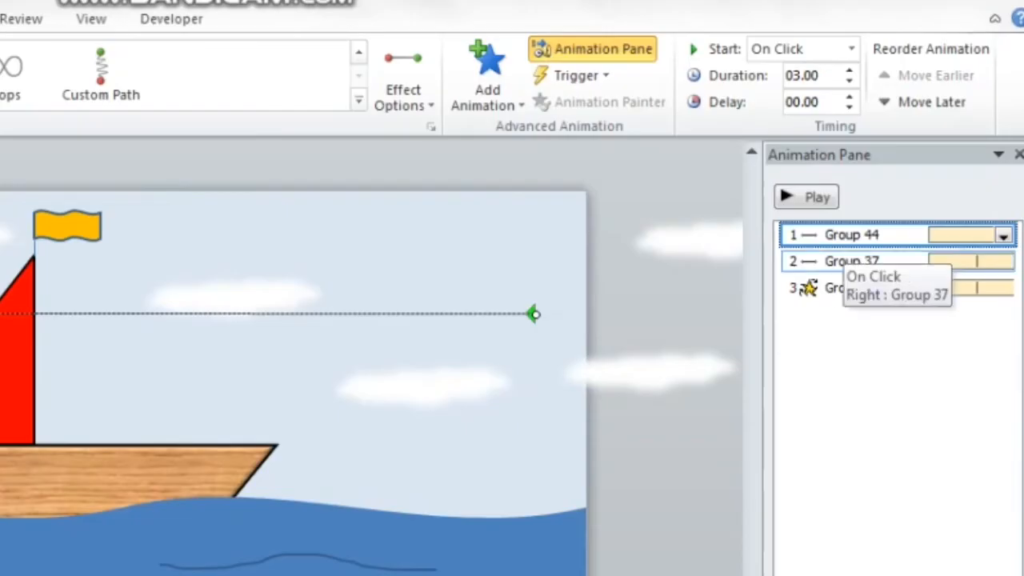
Step: Set the duration of the sea's motion path to 3 seconds and preview the animation
left_click(912, 179)
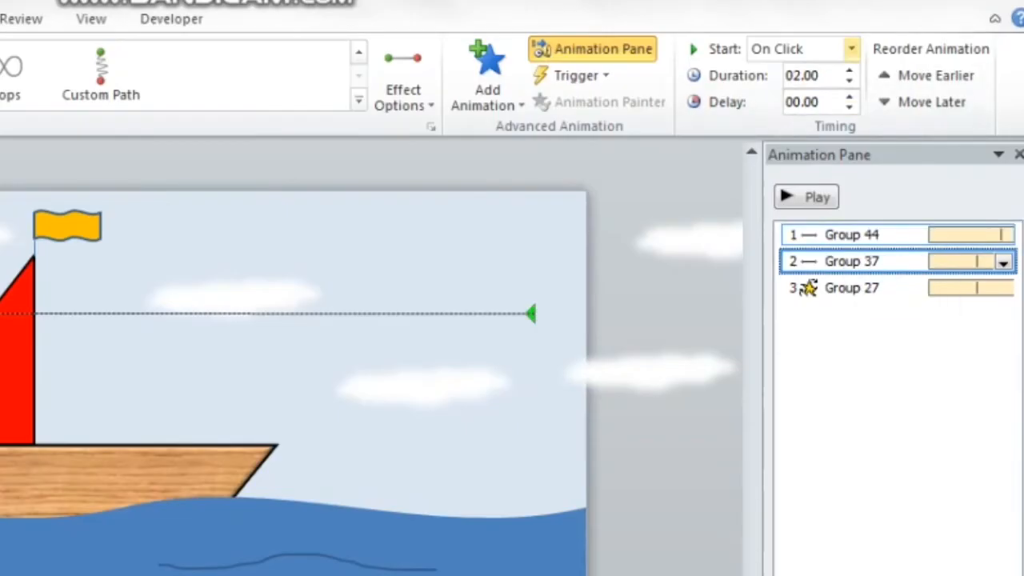
left_click(806, 75)
type("3")
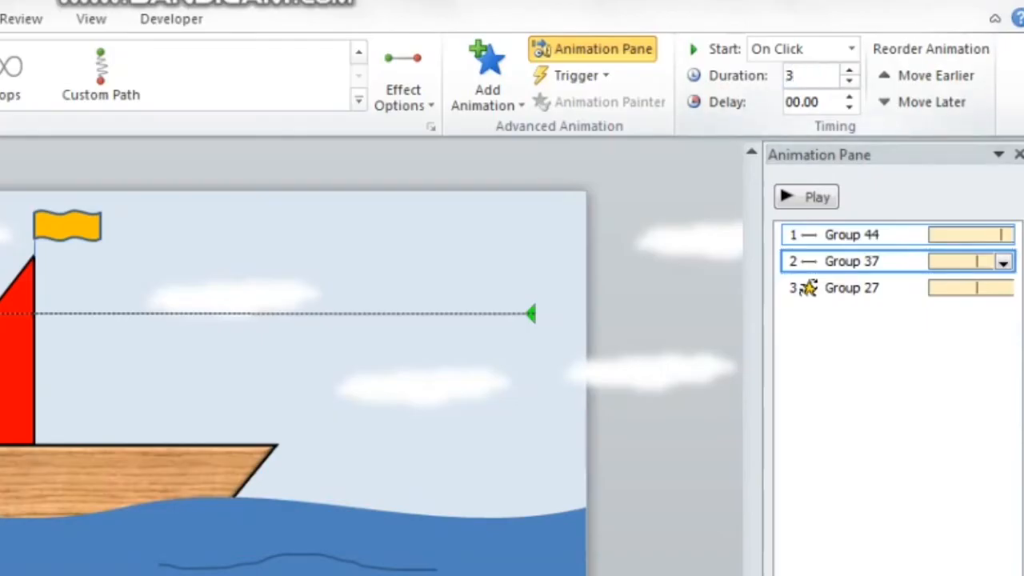
key("Return")
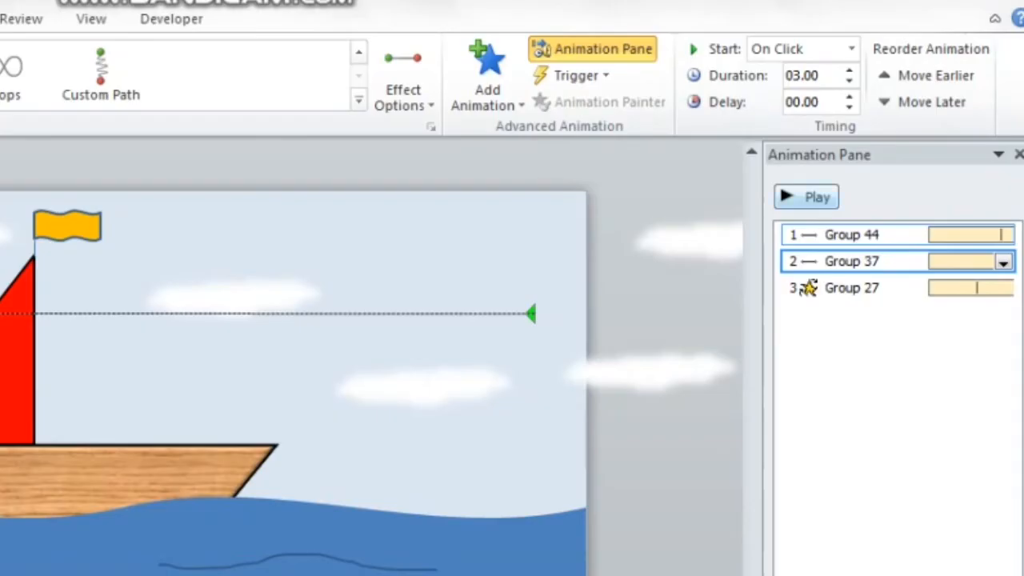
left_click(806, 197)
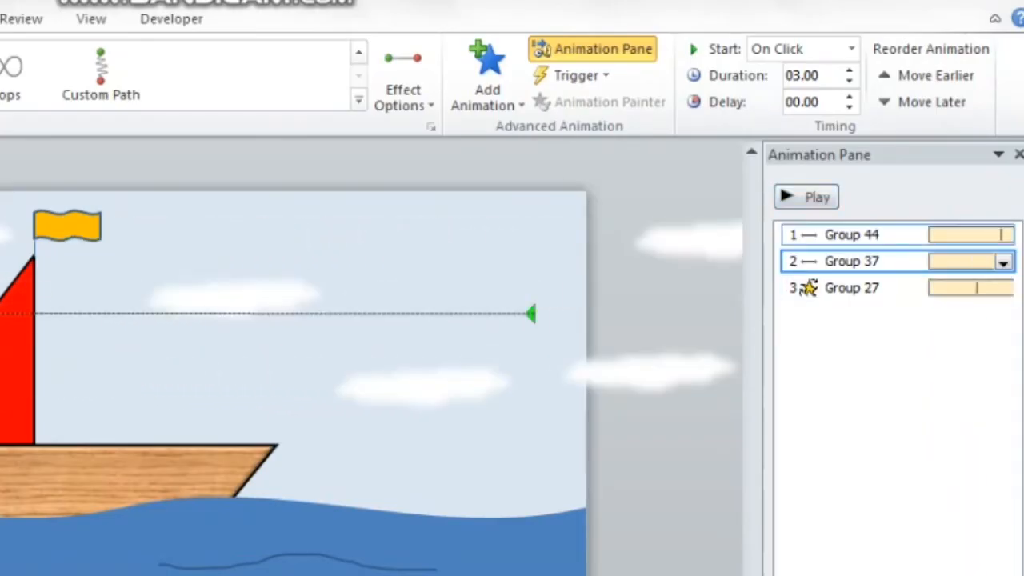
Step: Make the sea's motion path and the boat's spin start With Previous, and check the result in the slide show
left_click(851, 49)
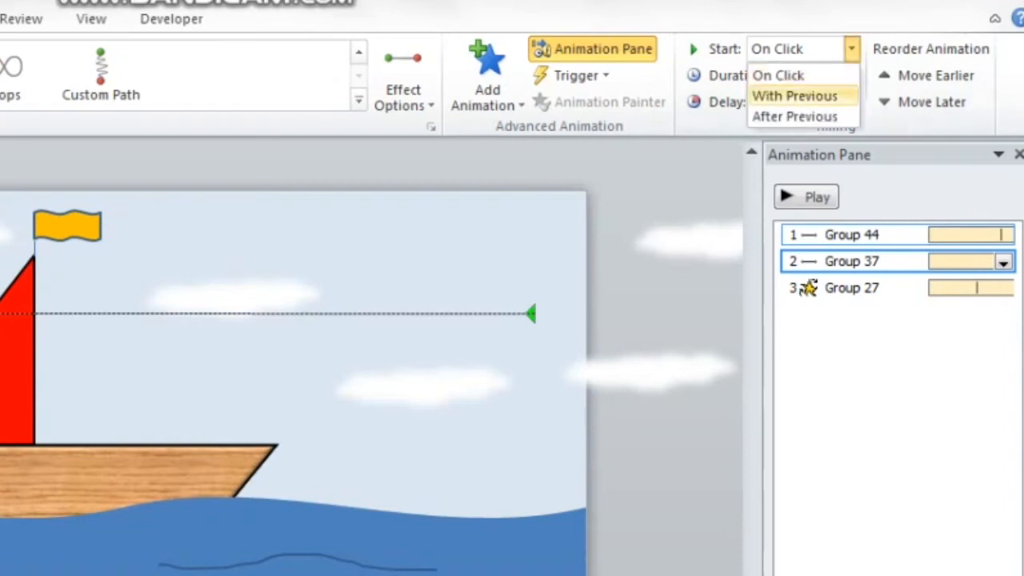
left_click(795, 94)
left_click(809, 290)
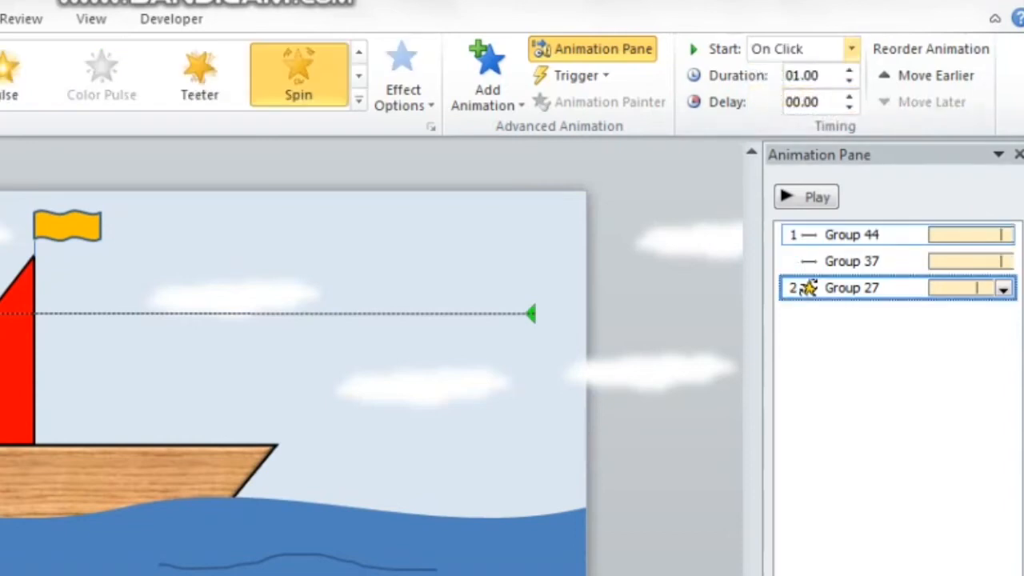
left_click(851, 49)
left_click(795, 94)
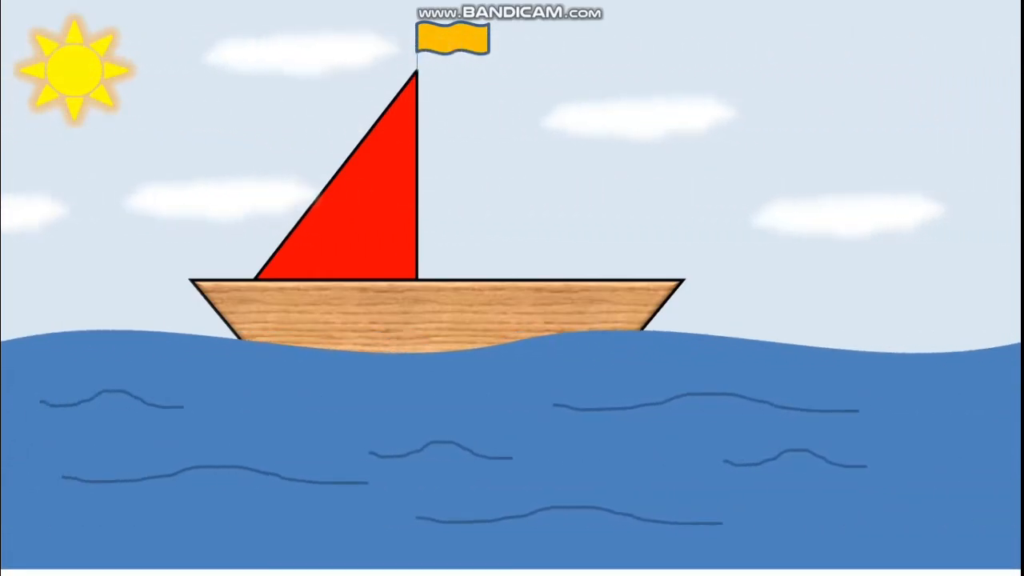
key("Escape")
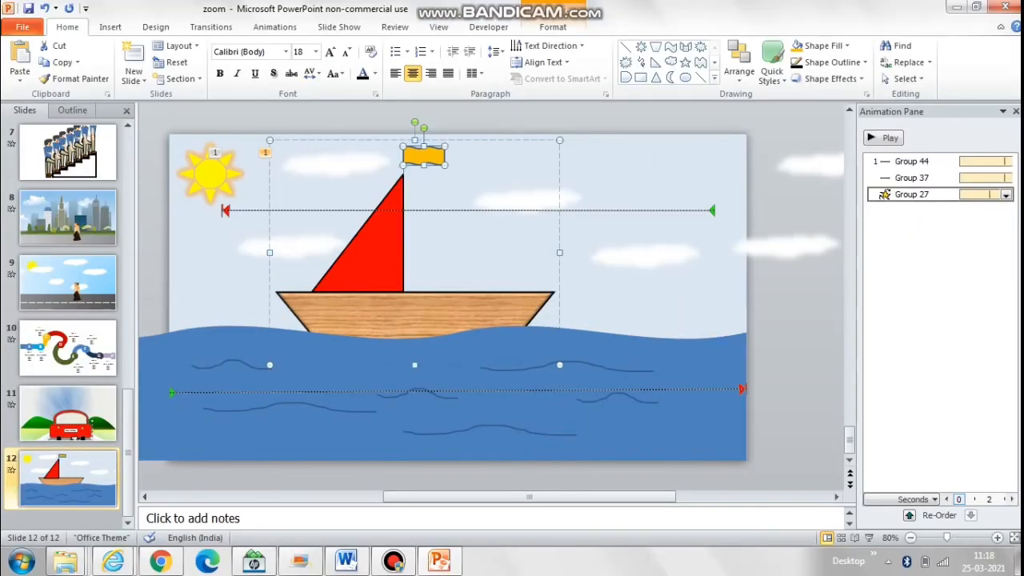
Step: Move the orange flag to the left of the mast so its right edge meets the pole
key("Left")
key("Left")
key("Left")
key("Left")
key("Left")
key("Left")
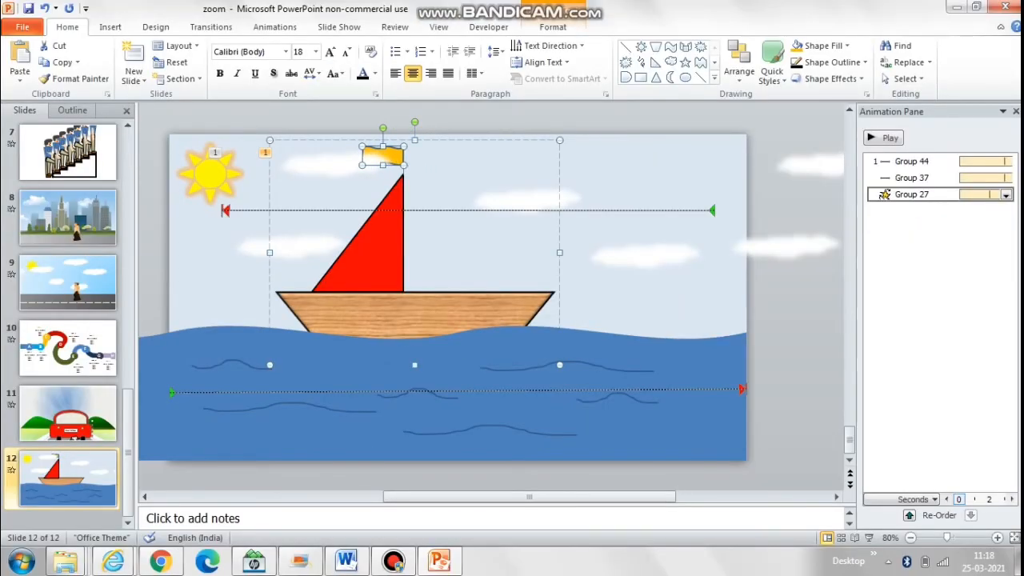
key("Escape")
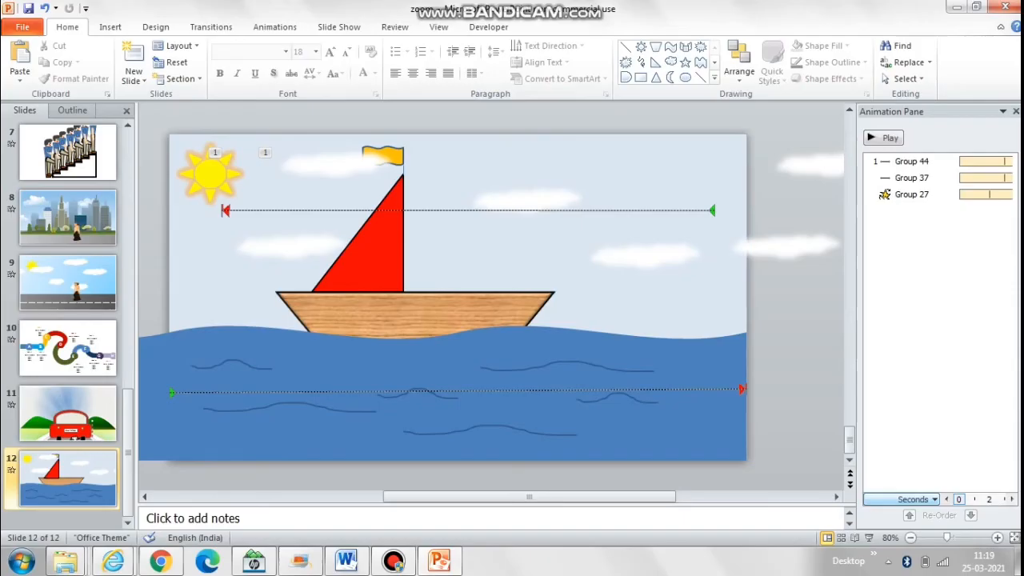
Step: Remove the sea's motion path and ungroup the two sea pieces
left_click(912, 177)
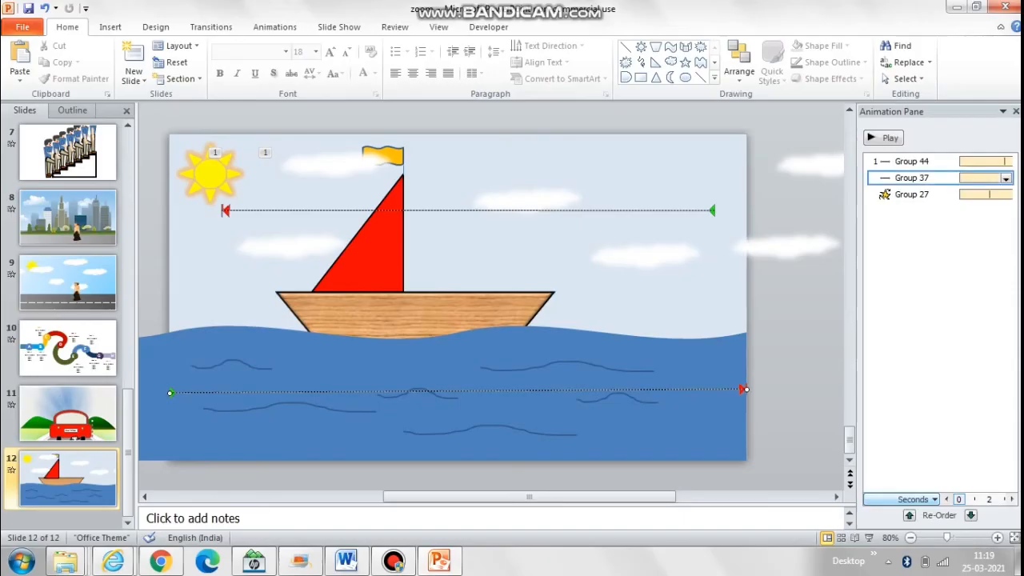
key("Delete")
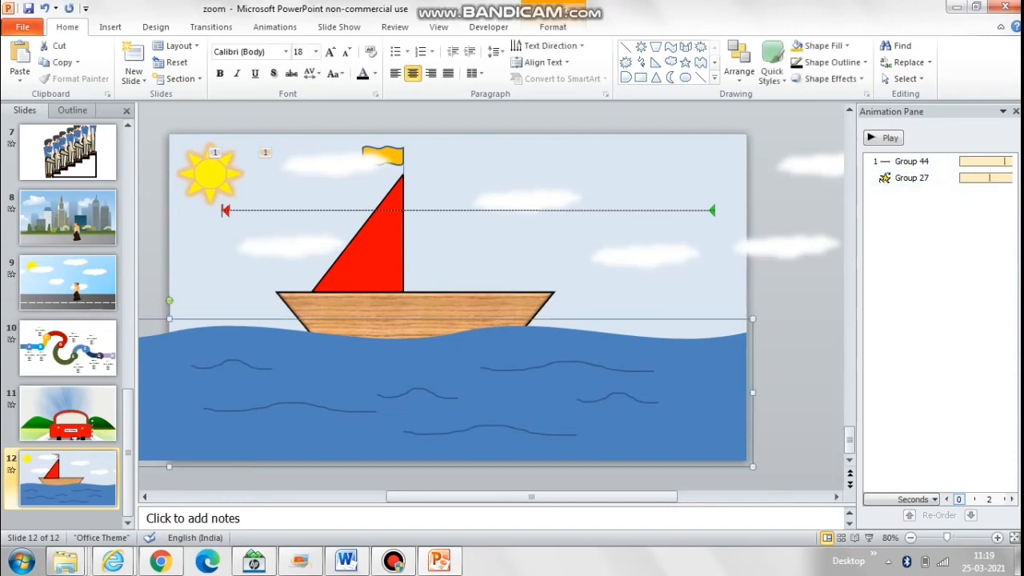
right_click(177, 350)
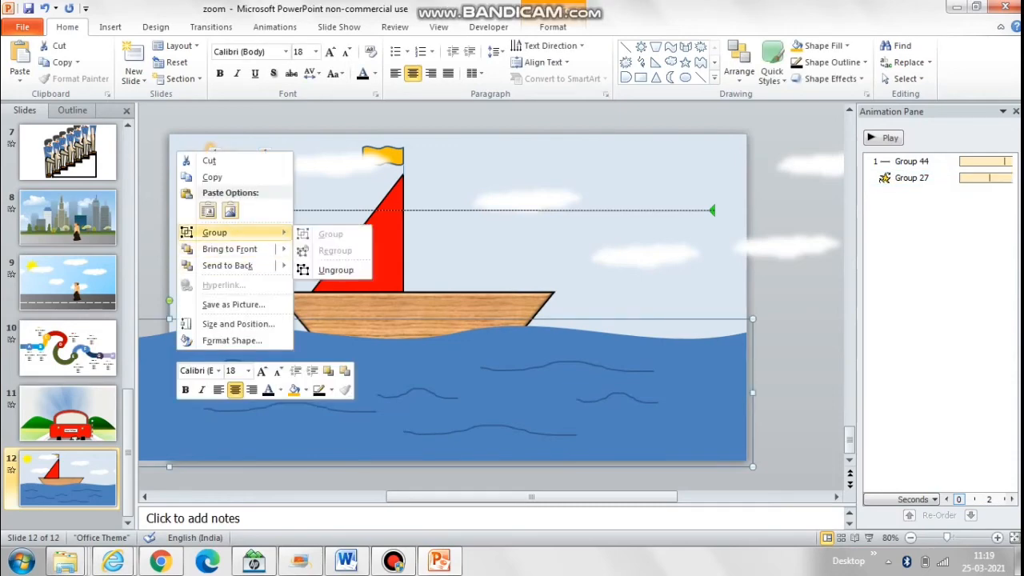
left_click(328, 270)
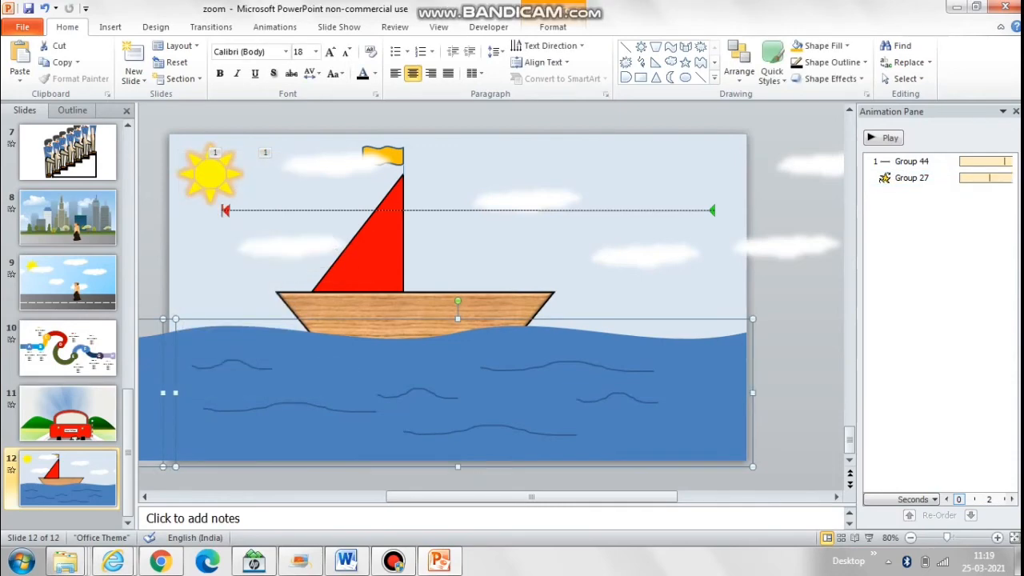
Step: Delete the sea piece that extends beyond the slide's left edge
left_click(154, 281)
left_click(154, 370)
key("Delete")
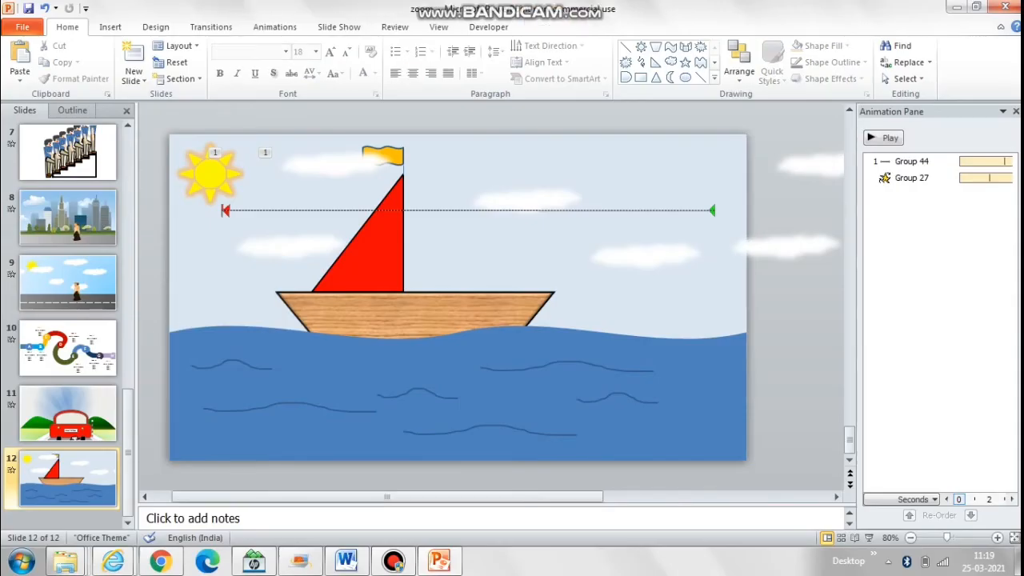
Step: Duplicate the remaining sea piece and move the copy just beyond the slide's right edge
left_click(458, 393)
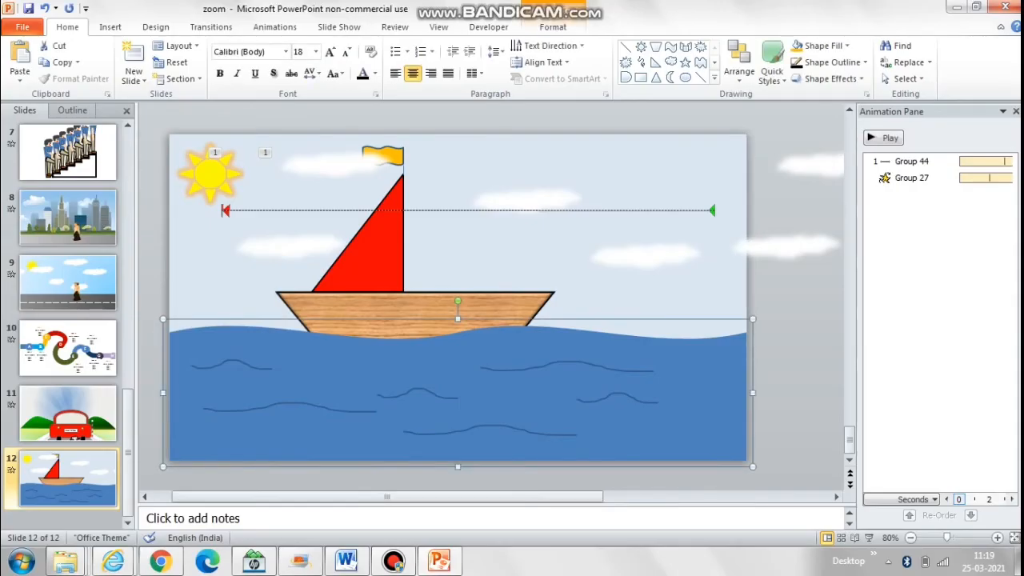
left_click_drag(457, 393, 865, 403)
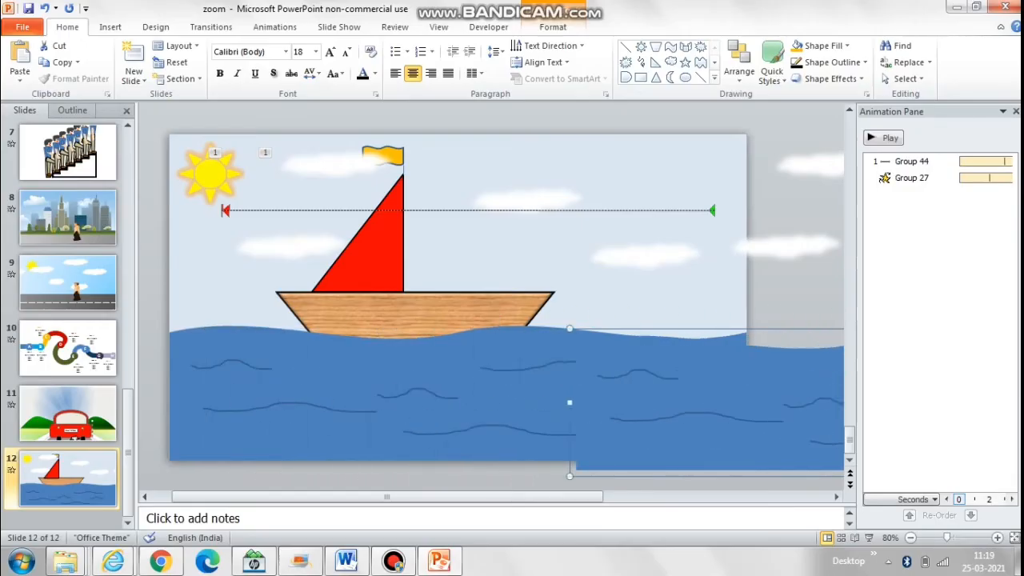
key("Right")
key("Right")
key("Right")
key("Right")
key("Right")
key("Right")
key("Right")
key("Right")
key("Right")
key("Right")
key("Right")
key("Right")
key("Right")
key("Right")
key("Right")
key("Right")
key("Right")
key("Right")
key("Right")
key("Right")
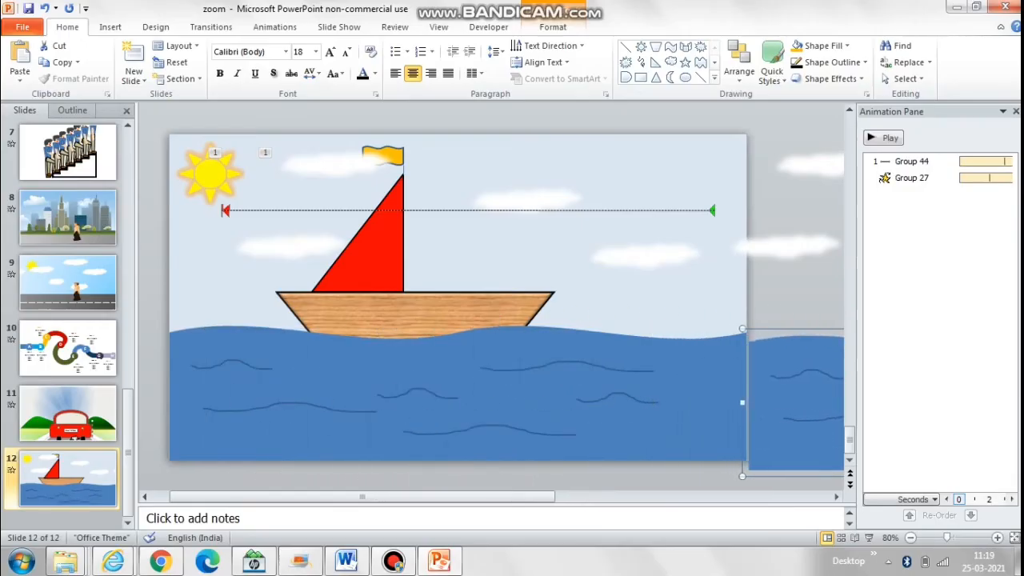
Step: Nudge the sea copy up and sideways so its height matches the original sea
key("Left")
key("Up")
key("Up")
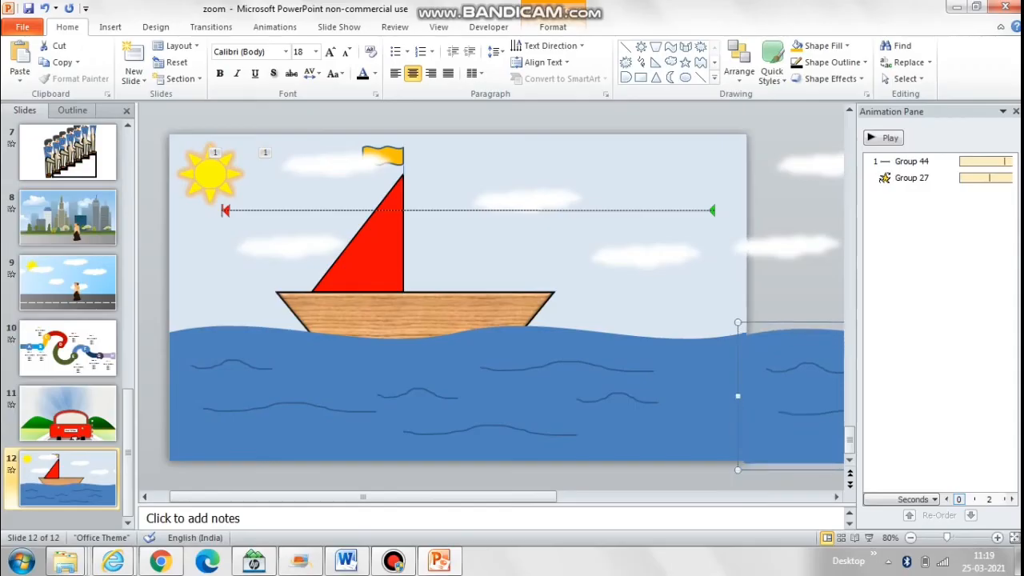
key("Right")
key("Left")
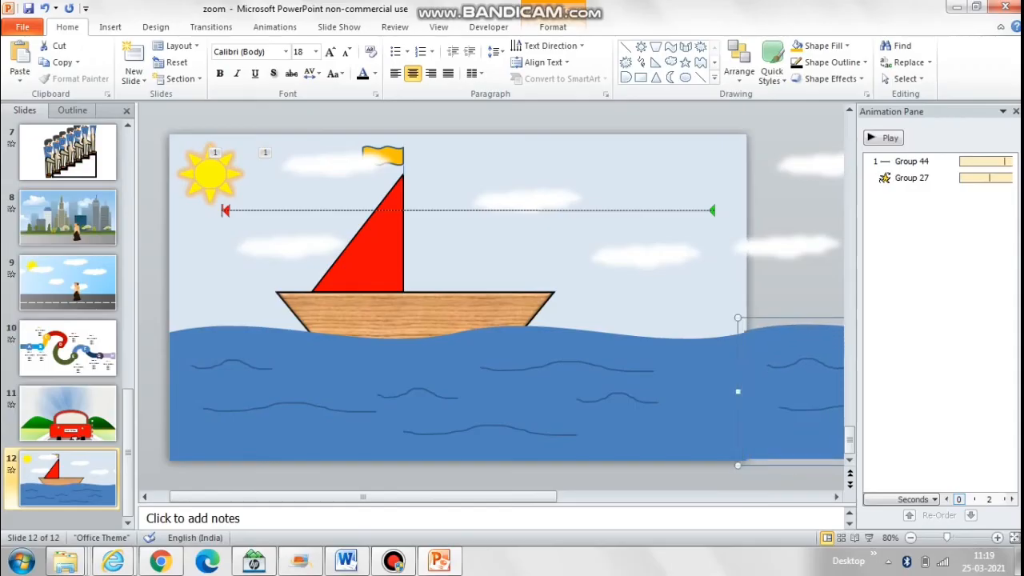
key("Right")
key("ctrl+Down")
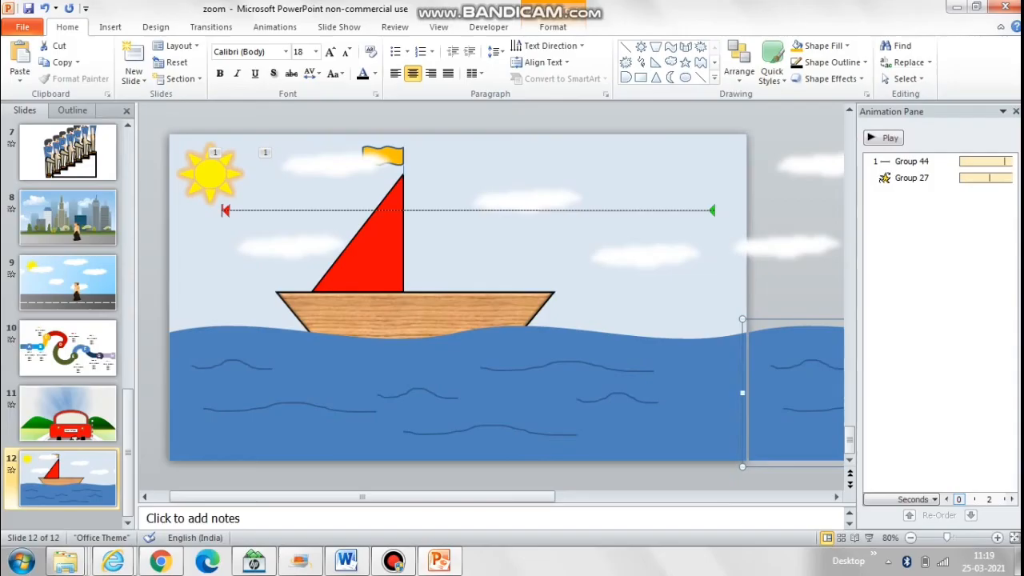
Step: Fine-tune the sea copy's horizontal position so it joins the original sea without a gap
key("Right")
key("Right")
key("Right")
key("Right")
key("Right")
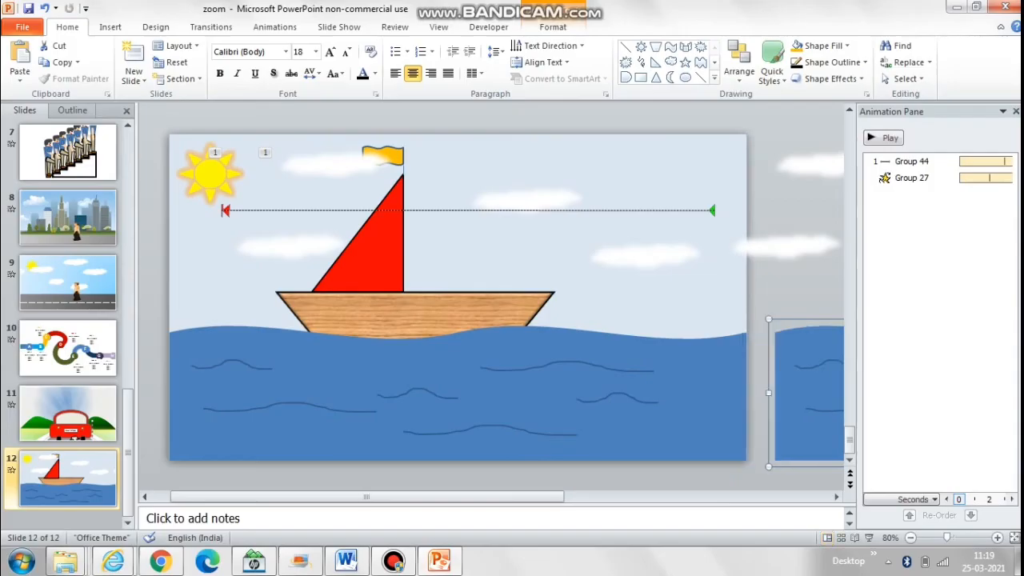
key("Right")
key("Right")
key("Right")
key("Right")
key("Right")
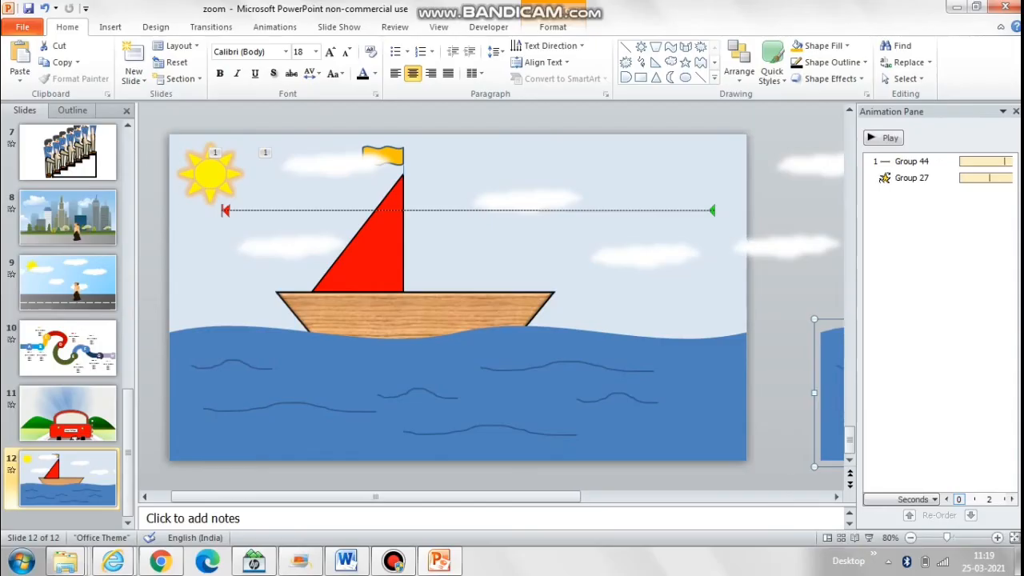
key("Left")
key("Left")
key("Left")
key("Left")
key("Left")
key("Left")
key("Left")
key("Left")
key("Left")
key("Left")
key("Left")
key("Left")
key("Left")
key("Left")
key("Left")
key("Left")
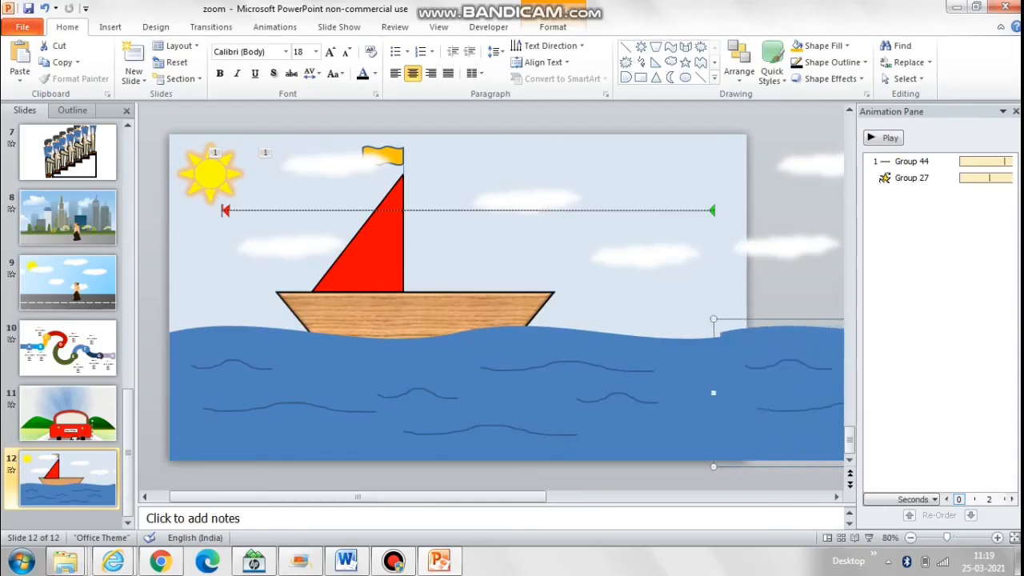
key("Right")
key("Right")
key("Right")
key("Right")
key("Right")
key("Right")
key("ctrl+Left")
key("ctrl+Left")
key("ctrl+Left")
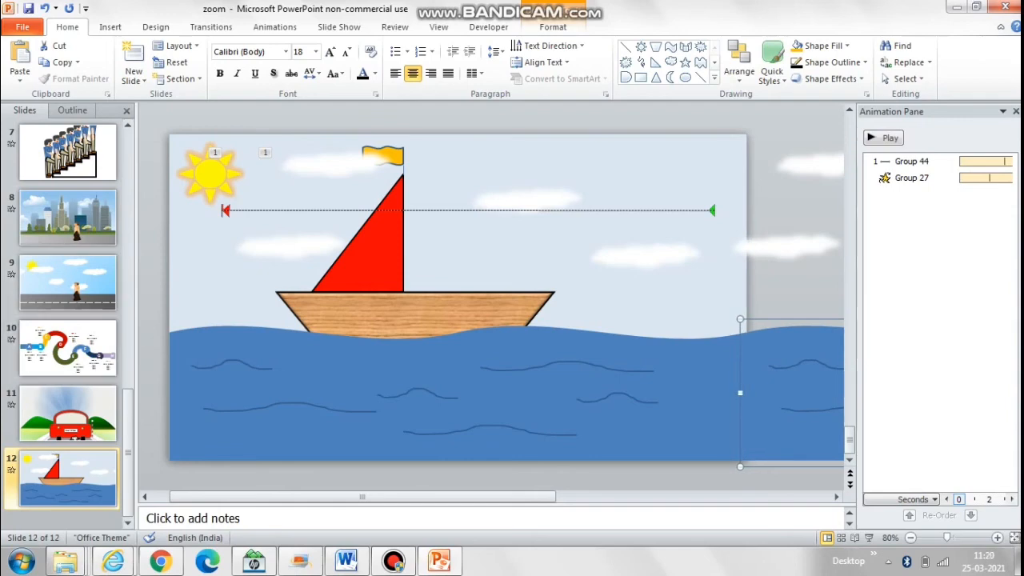
Step: Select both sea pieces and group them into one object
left_click(512, 392, "shift")
right_click(375, 156)
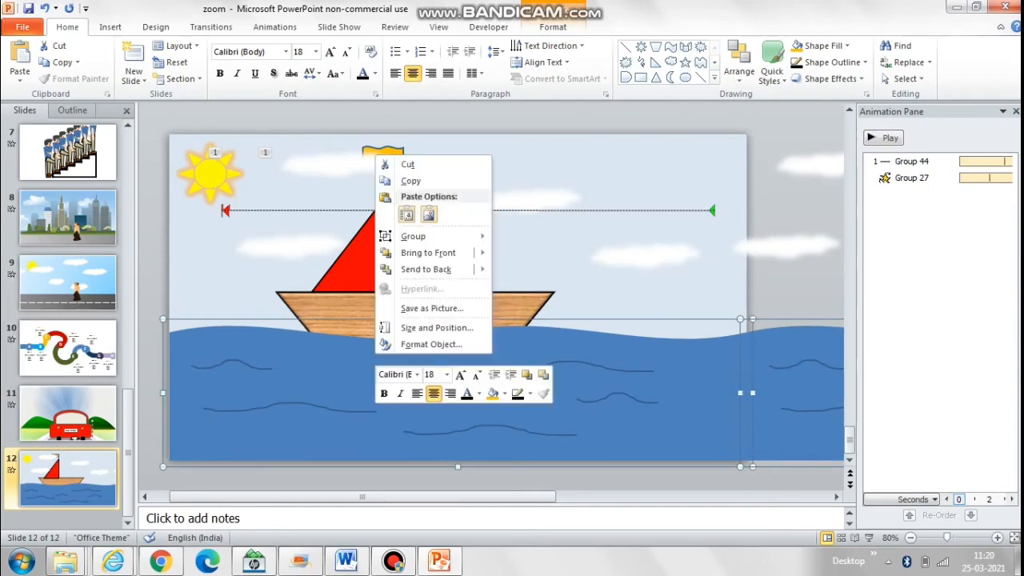
mouse_move(448, 236)
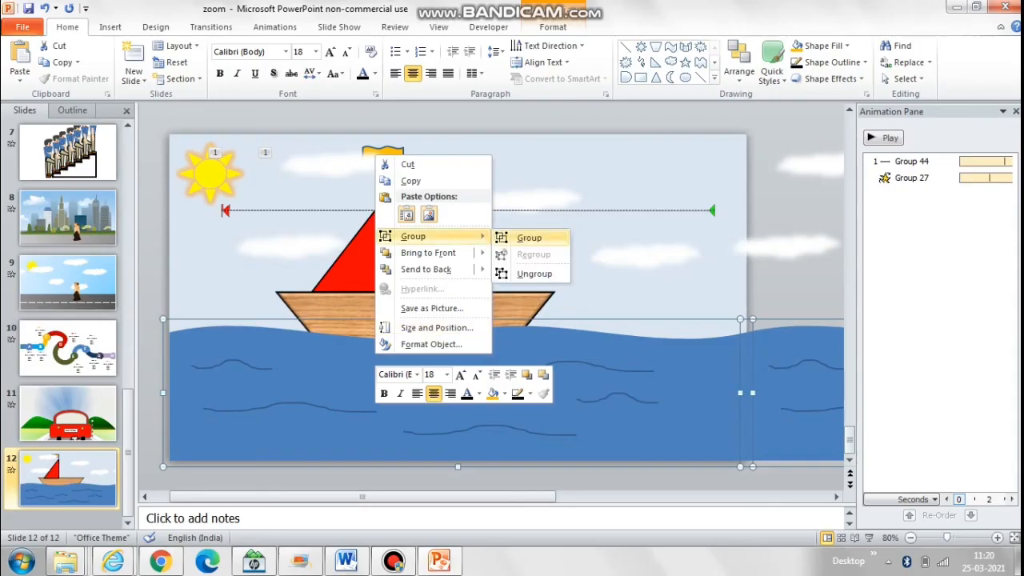
left_click(526, 236)
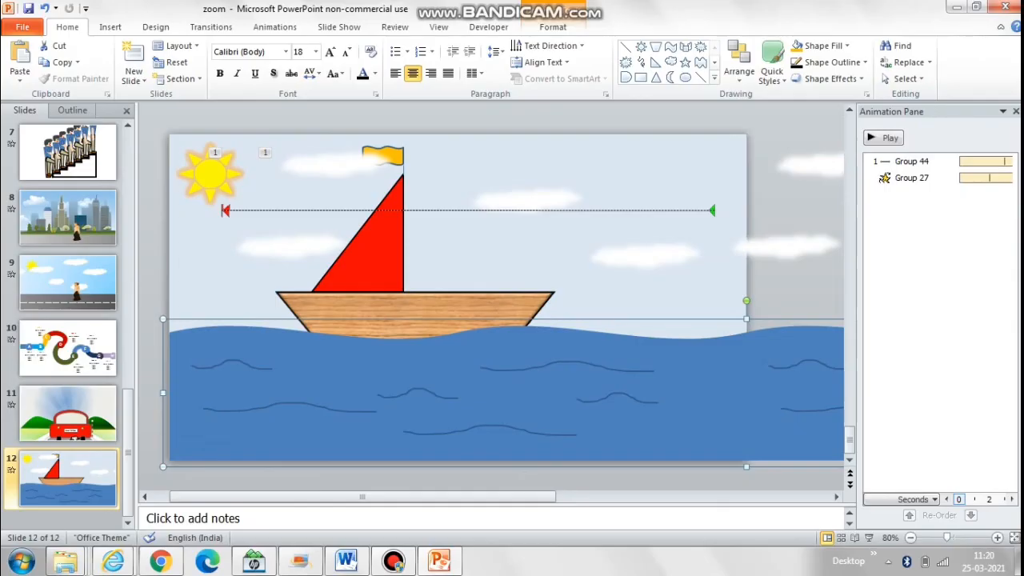
Step: Copy the clouds' motion path to the grouped sea with Animation Painter and play the slide show from slide 12
left_click(912, 162)
left_click(788, 247)
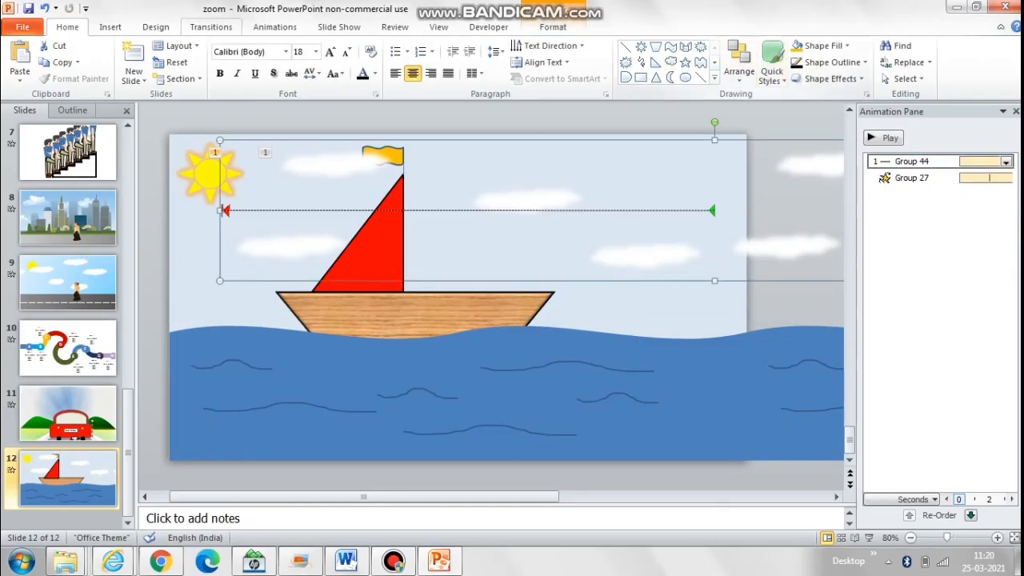
left_click(276, 27)
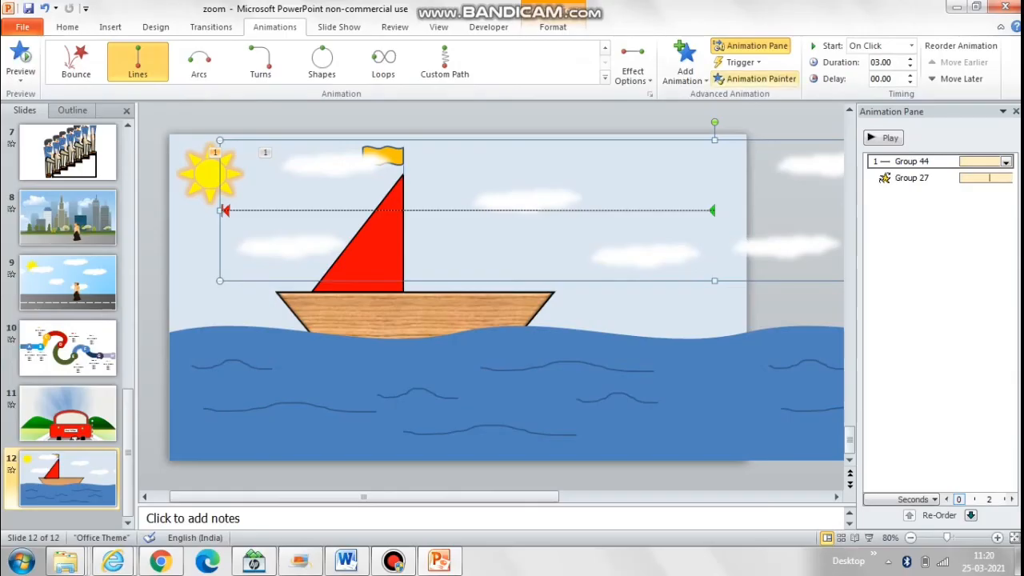
left_click(755, 79)
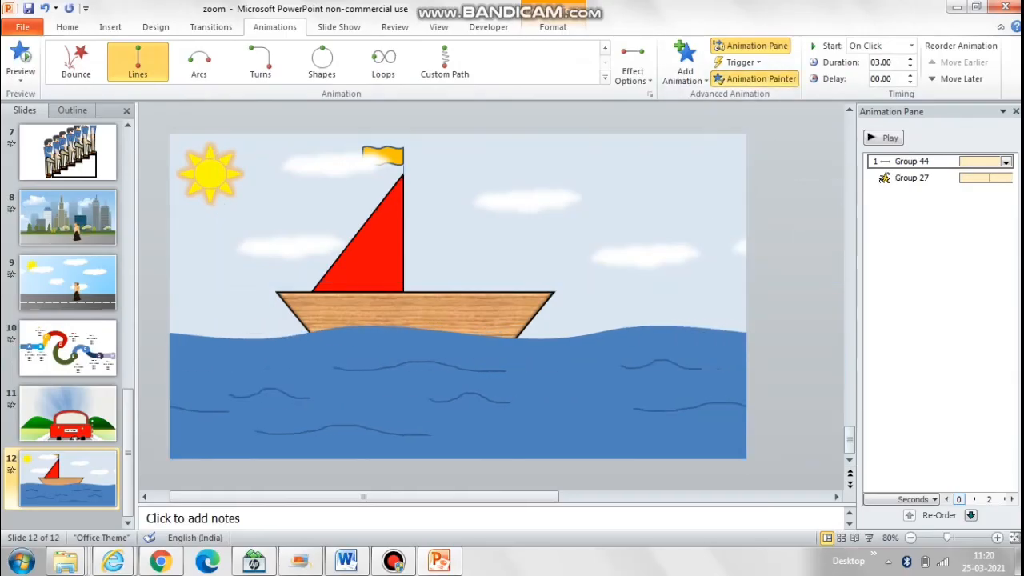
key("shift+F5")
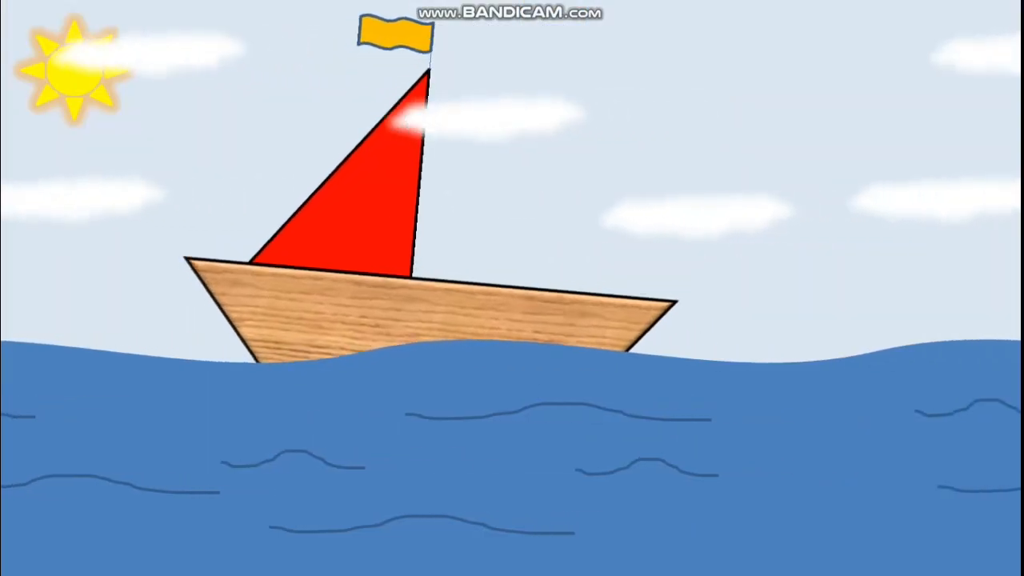